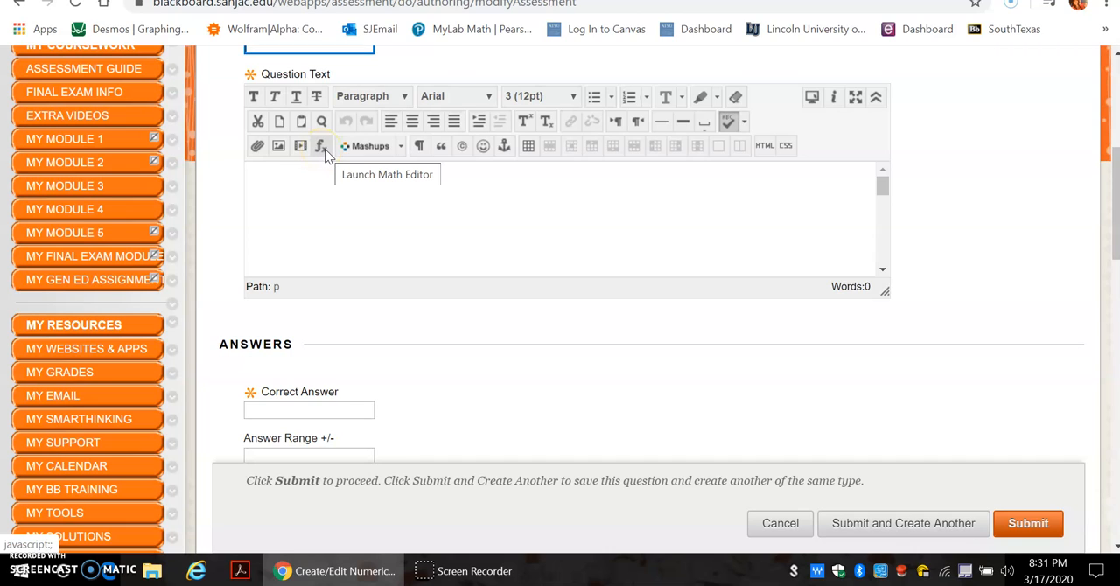
Write "Calculate this value:" as the question text and insert the equation ³√8 + sin(π/2) on the line below it
left_click(305, 180)
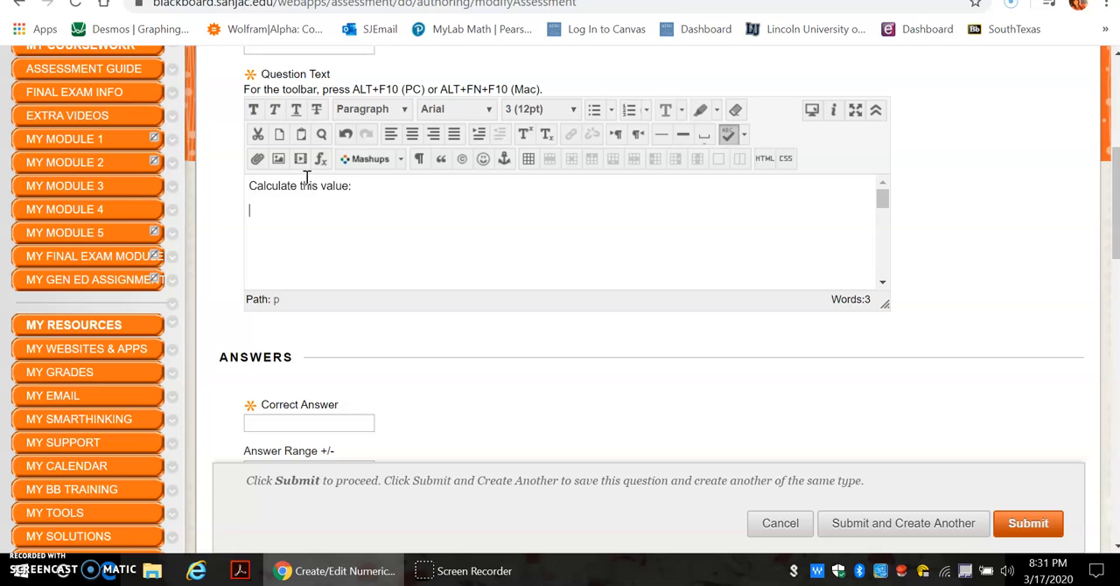
left_click(320, 159)
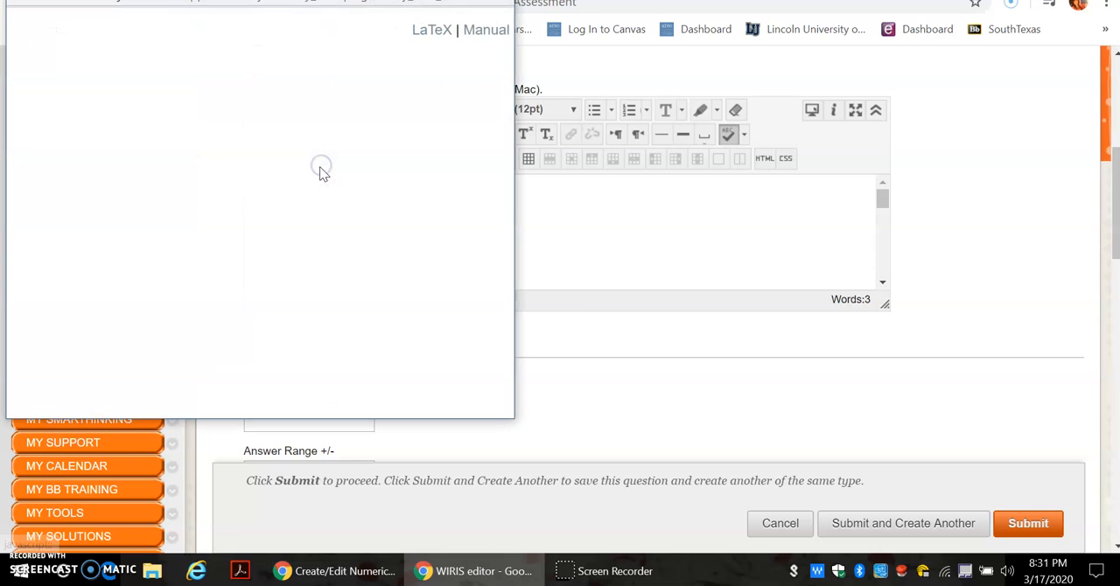
left_click_drag(276, 2, 371, 88)
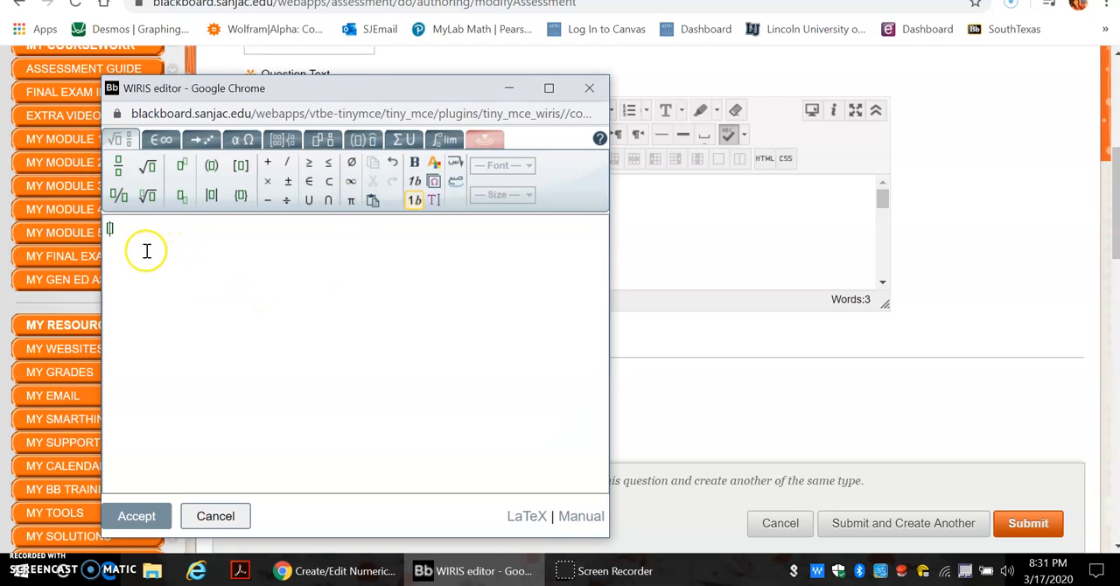
left_click(148, 194)
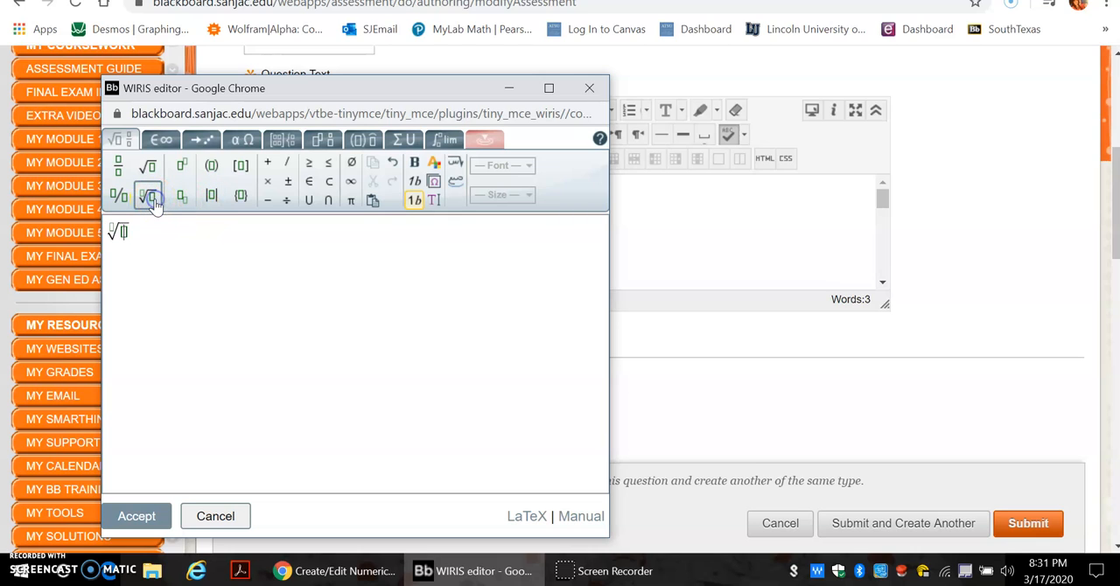
left_click(113, 230)
left_click(351, 201)
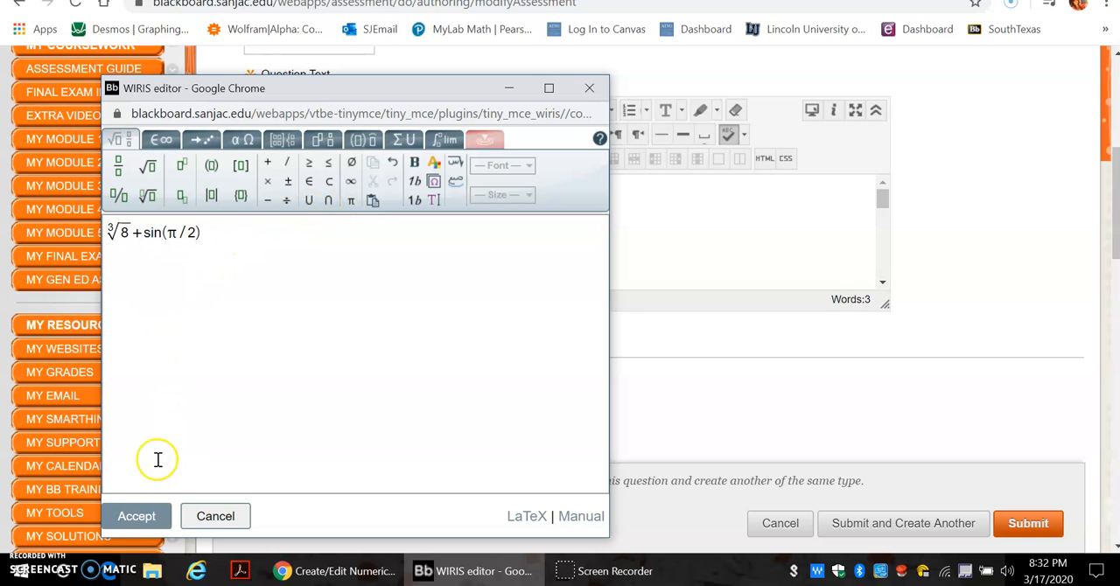
left_click(145, 522)
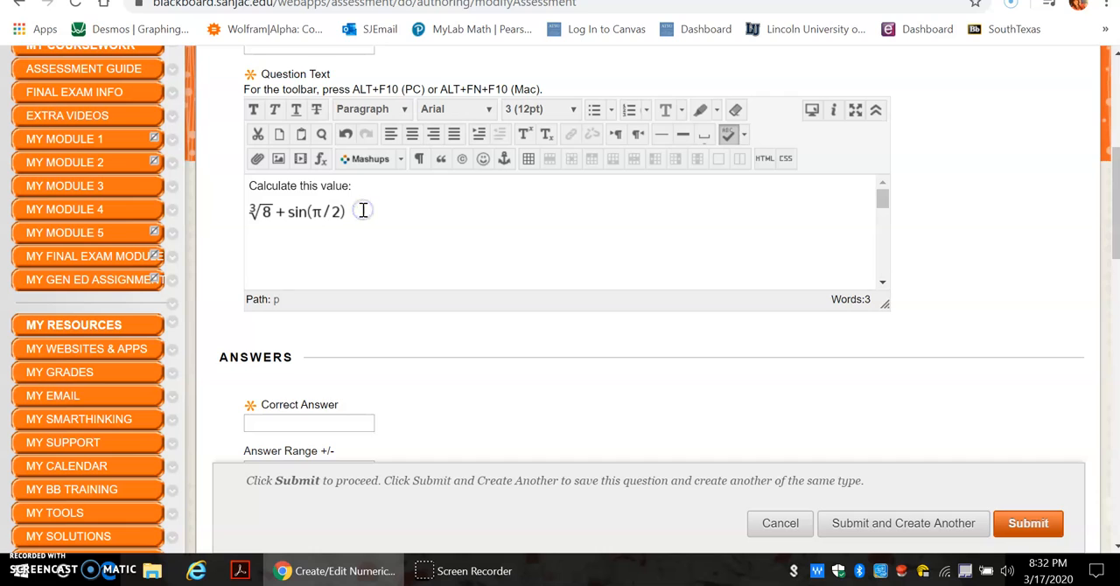
Copy the equation from the question text and paste it into the Correct Response Feedback
left_click(294, 217)
right_click(294, 219)
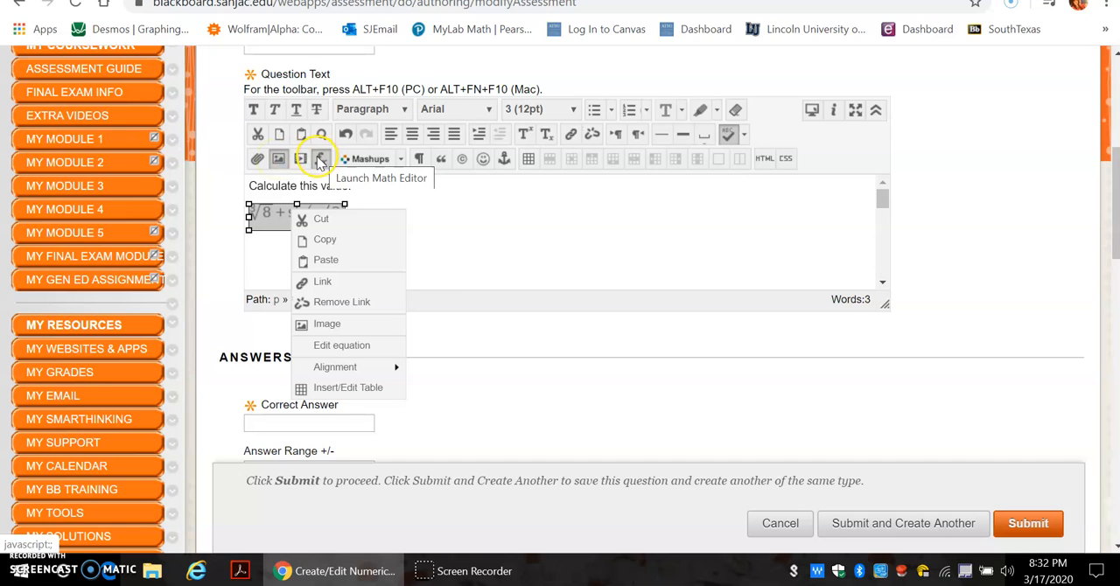
left_click(267, 219)
right_click(276, 219)
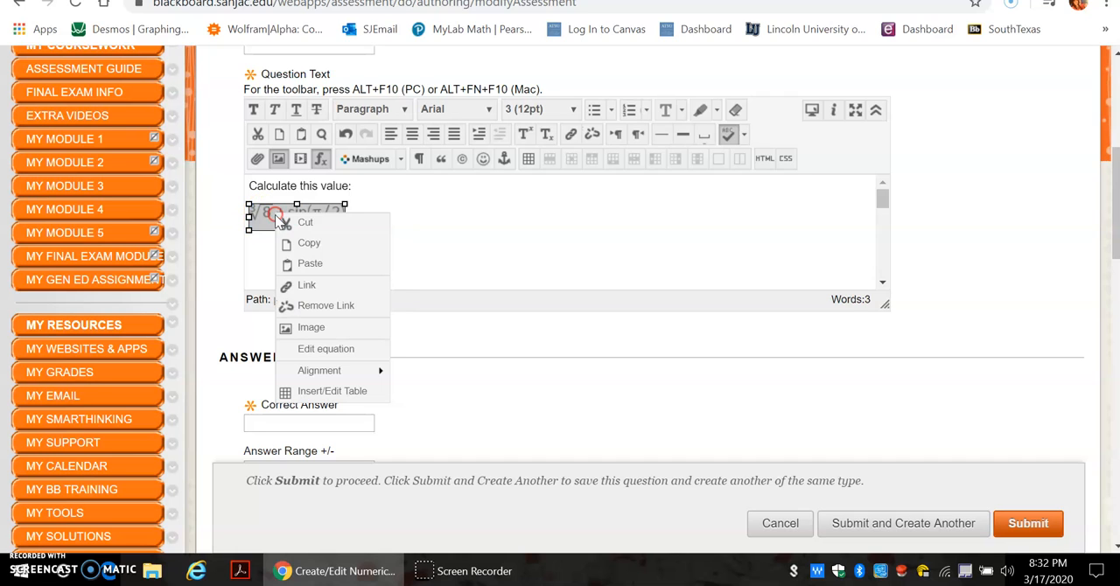
left_click(293, 242)
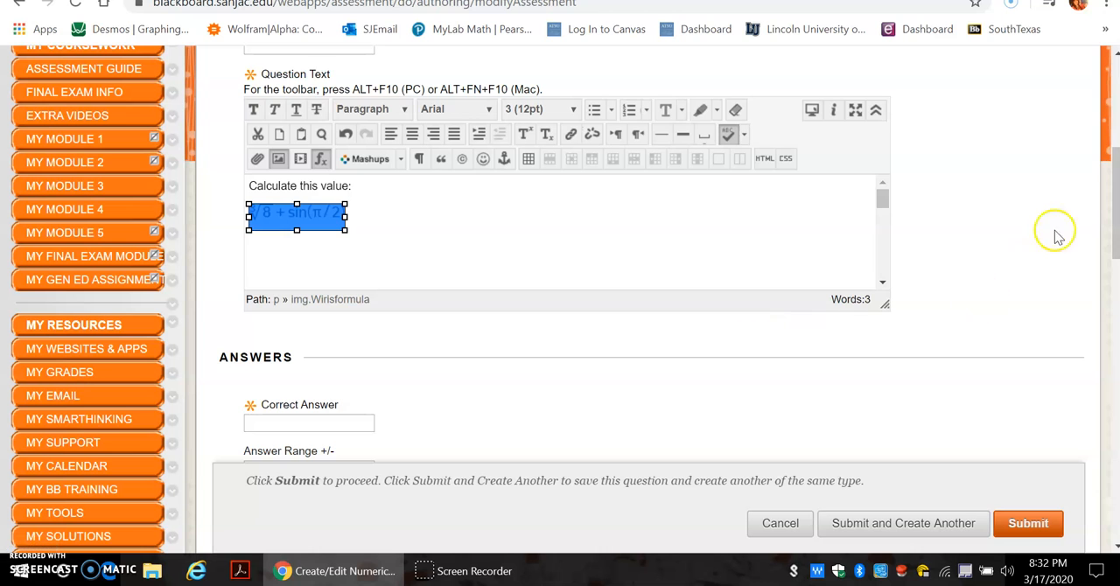
left_click_drag(1113, 210, 1093, 318)
left_click(498, 258)
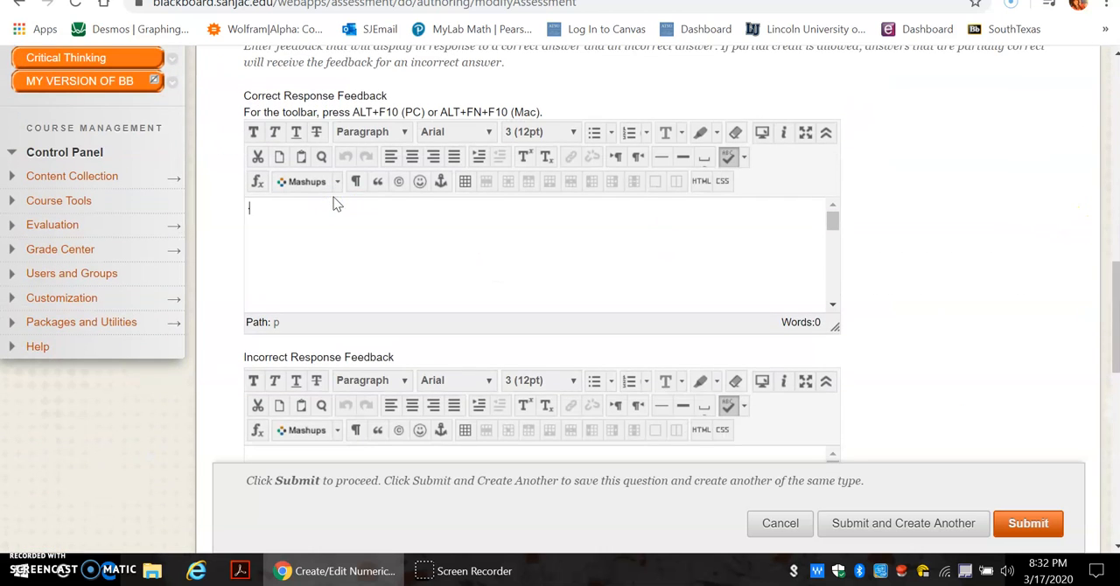
key("ctrl+v")
Open the pasted feedback equation in the math editor, accept it without edits, and delete it from the Correct Response Feedback
left_click(284, 215)
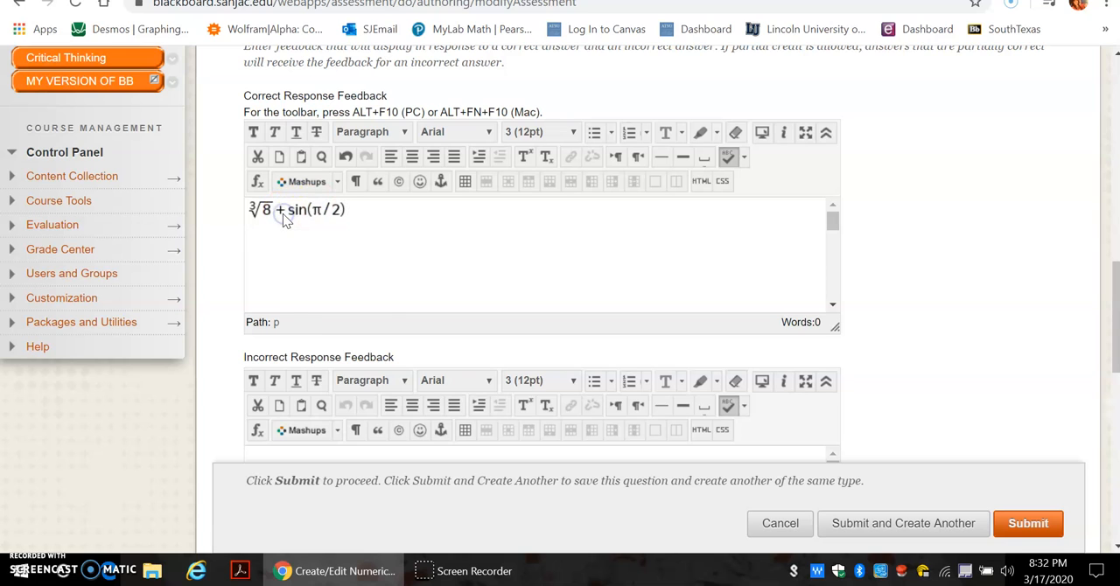
right_click(284, 219)
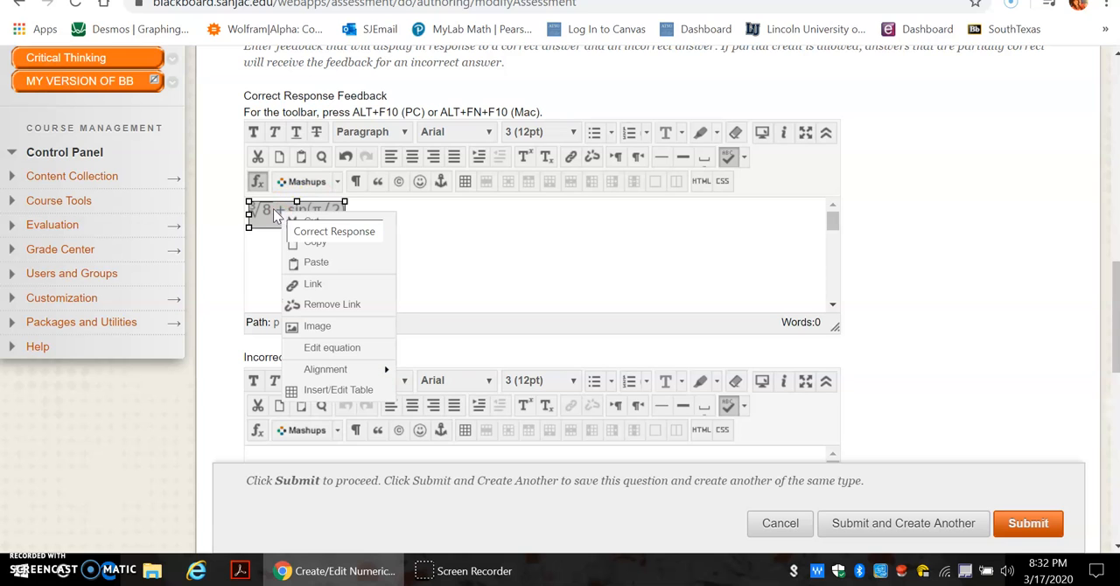
left_click(273, 217)
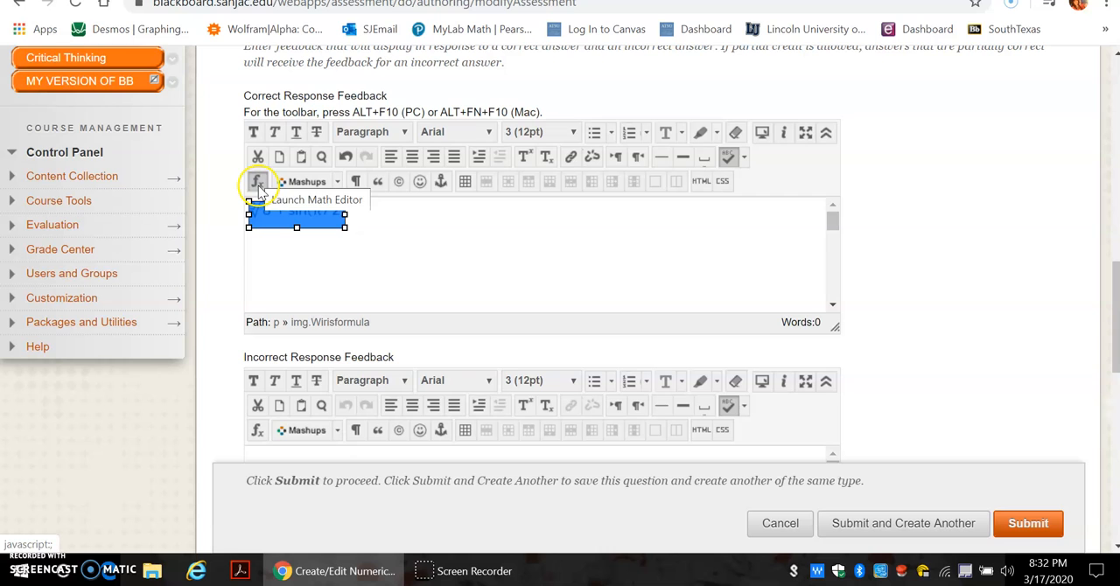
left_click(258, 182)
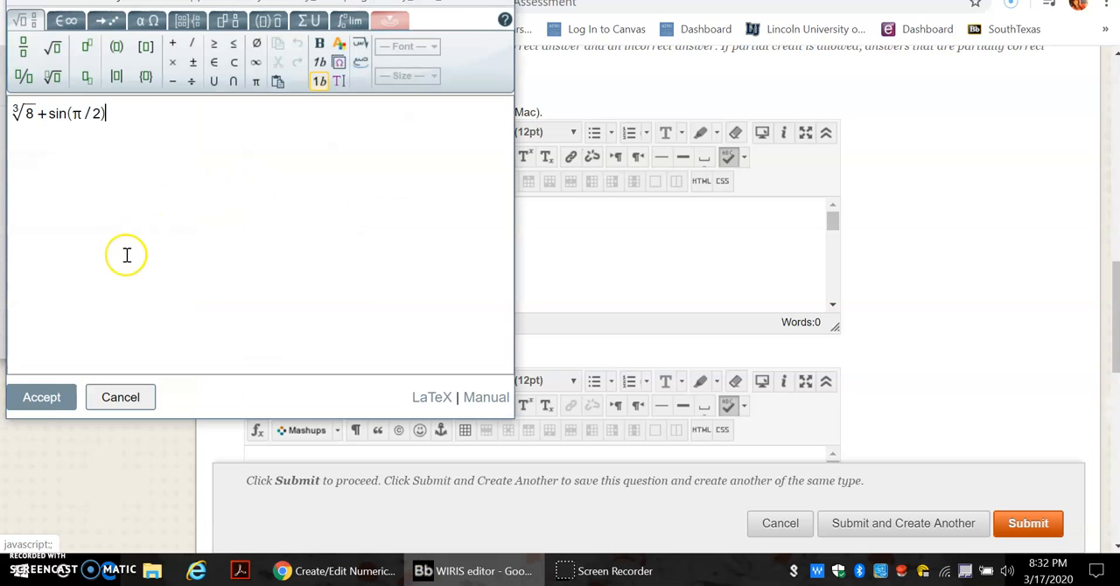
left_click(41, 398)
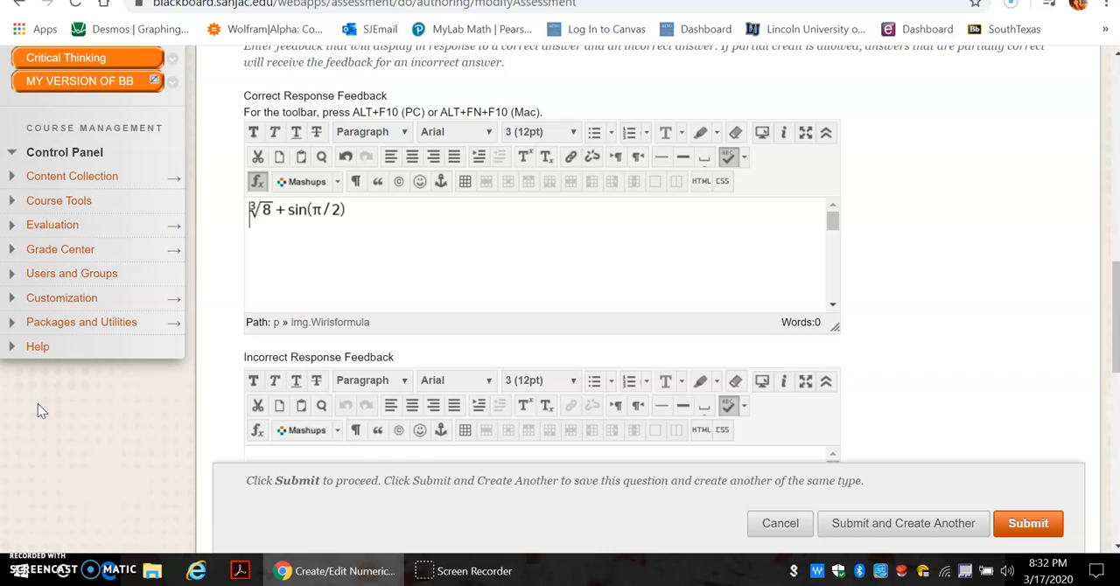
left_click(372, 219)
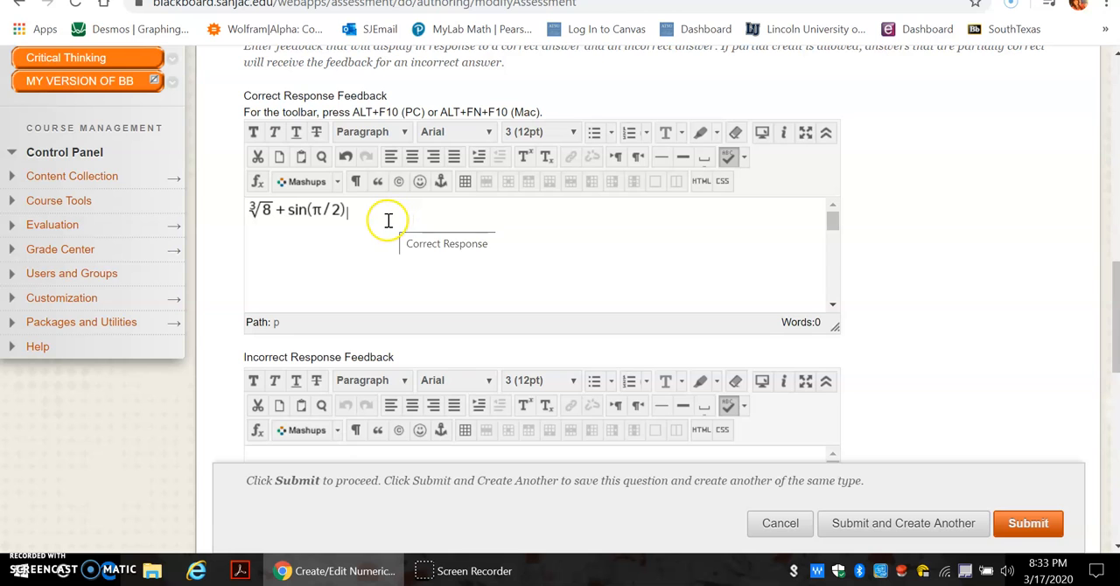
key("BackSpace")
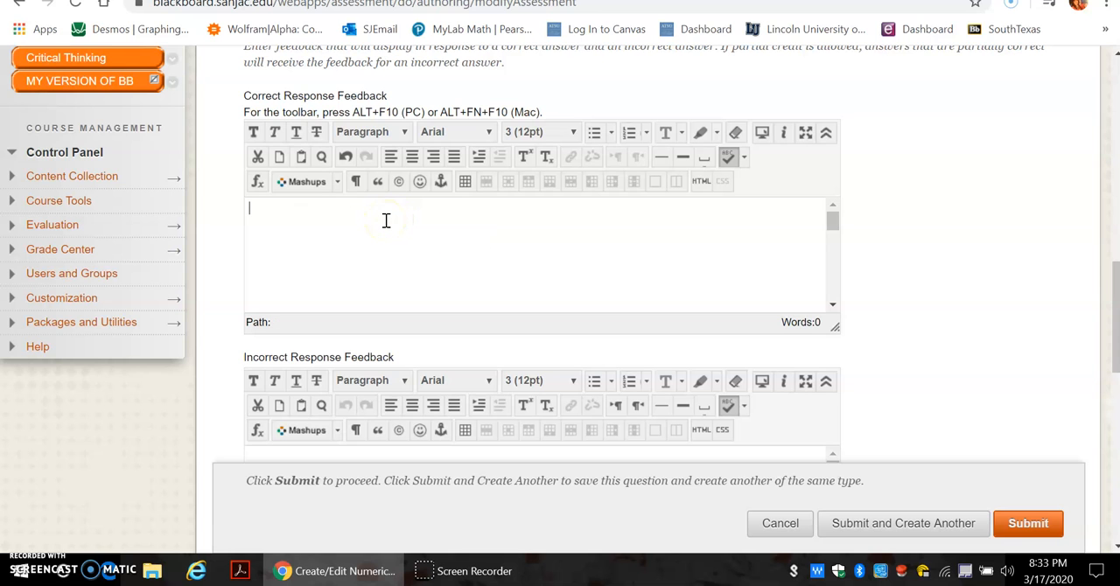
Set the correct answer to 3 and submit the numeric question
left_click_drag(1116, 262, 1111, 159)
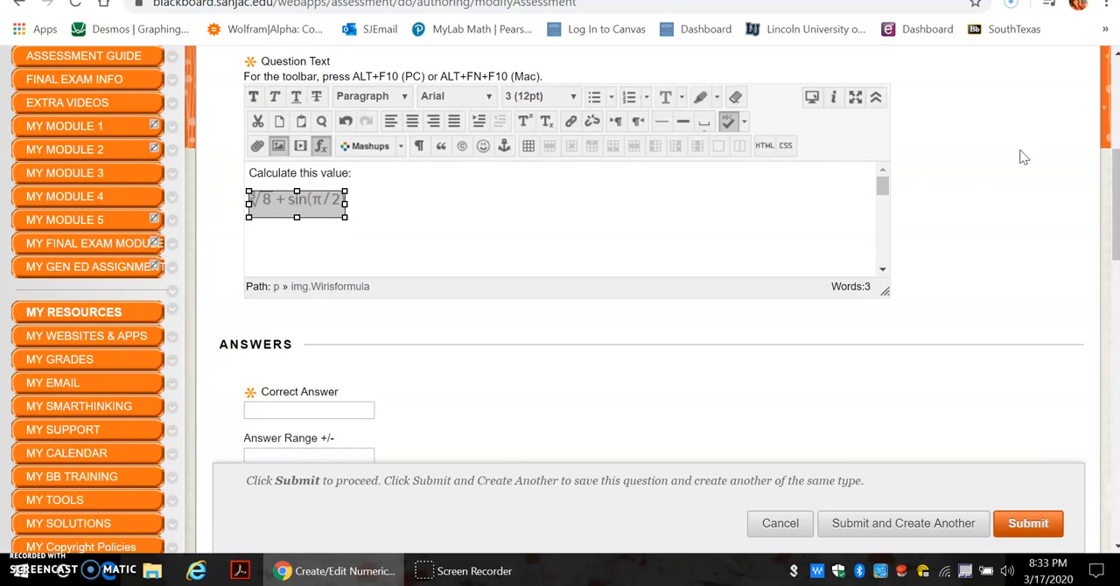
double_click(362, 206)
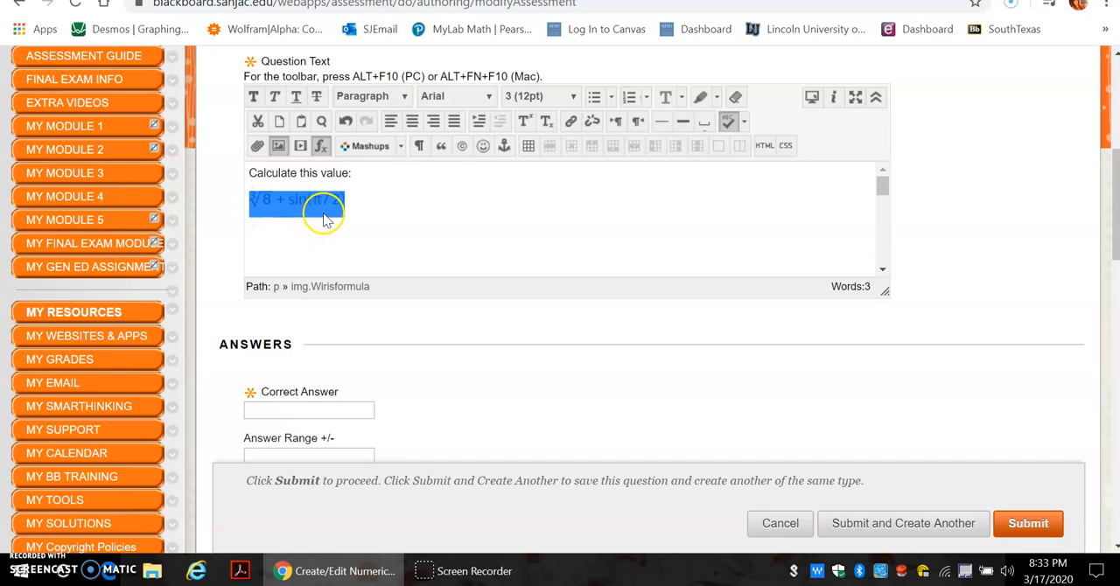
left_click(291, 408)
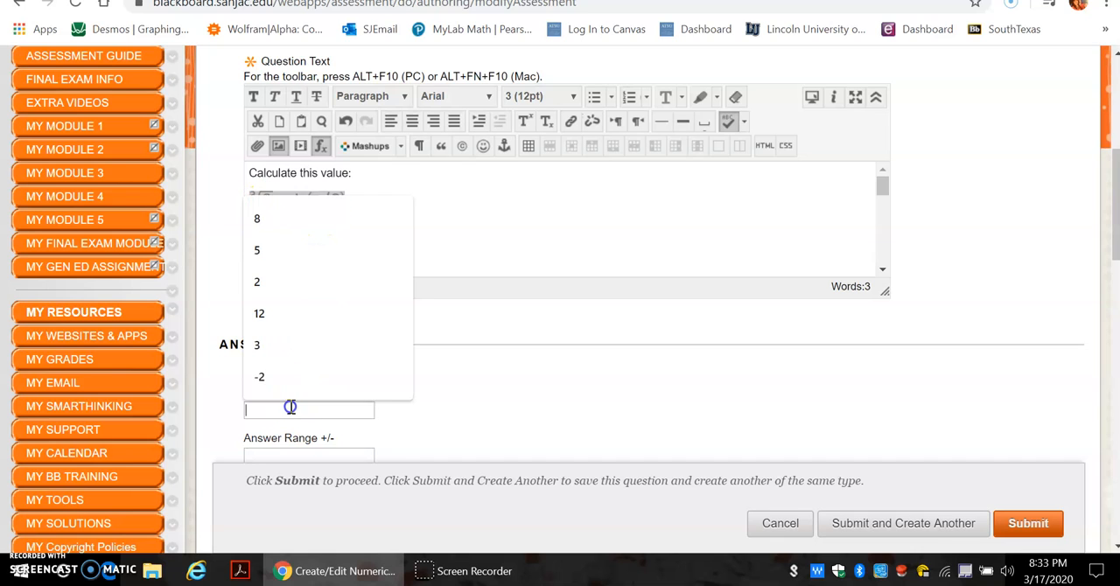
type("3")
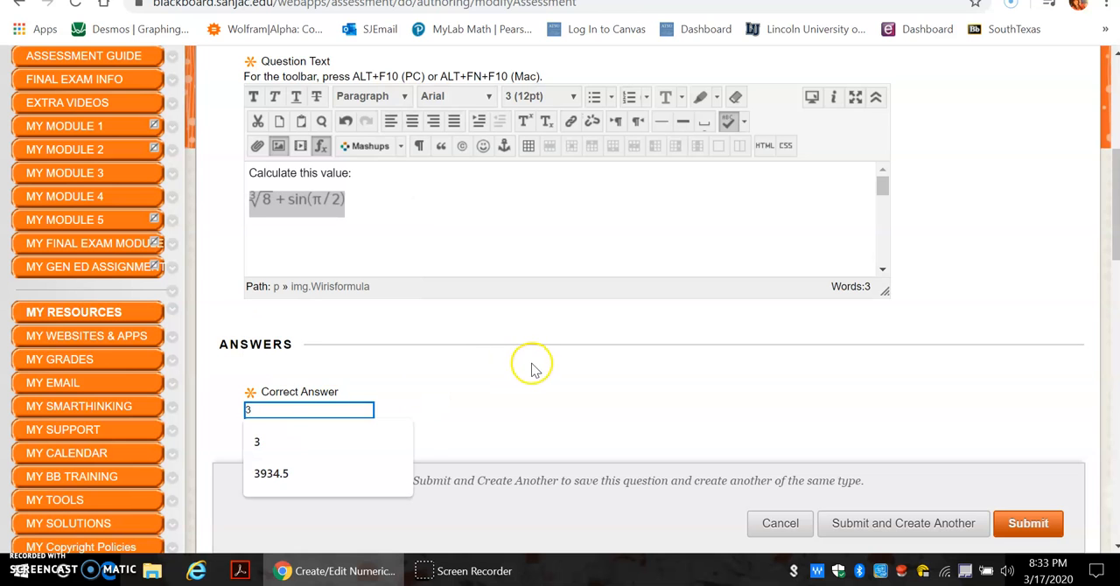
left_click(531, 368)
left_click_drag(1105, 208, 1111, 266)
left_click(1025, 530)
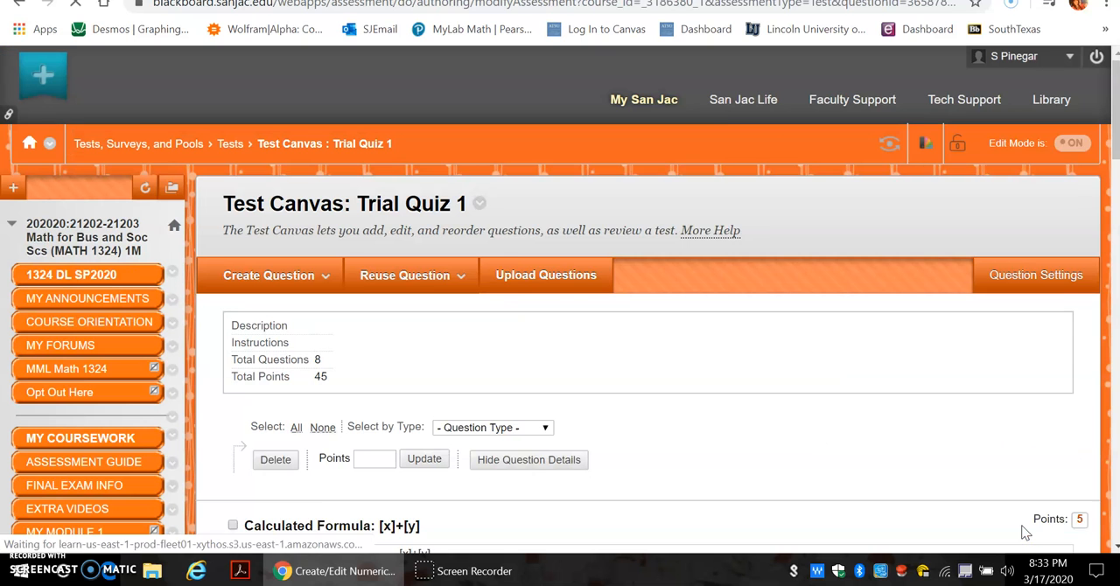
Create a new Multiple Answer question in the Trial Quiz 1 test
left_click(322, 310)
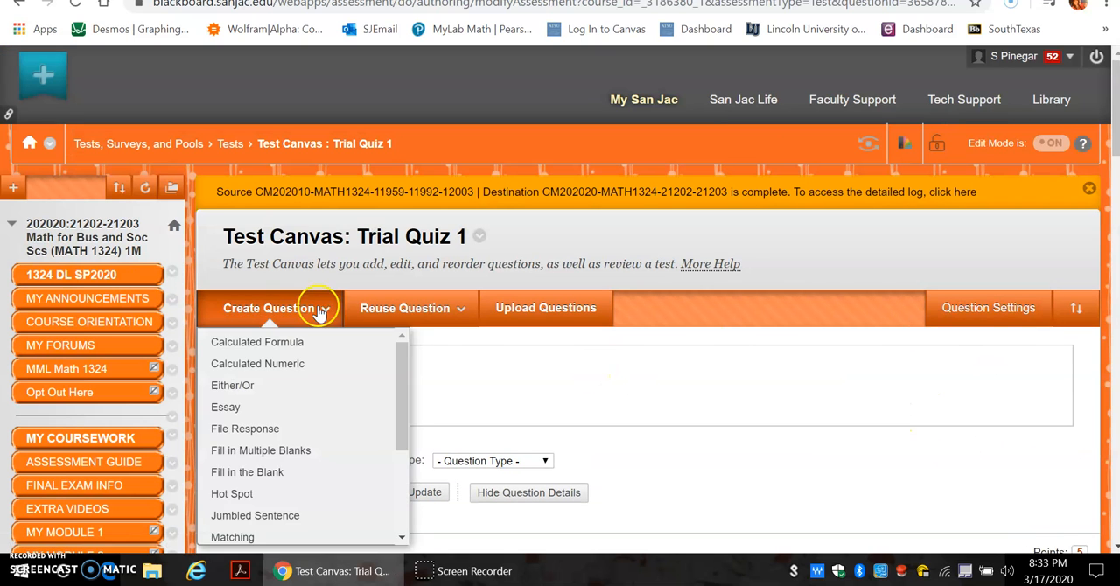
left_click_drag(404, 408, 396, 478)
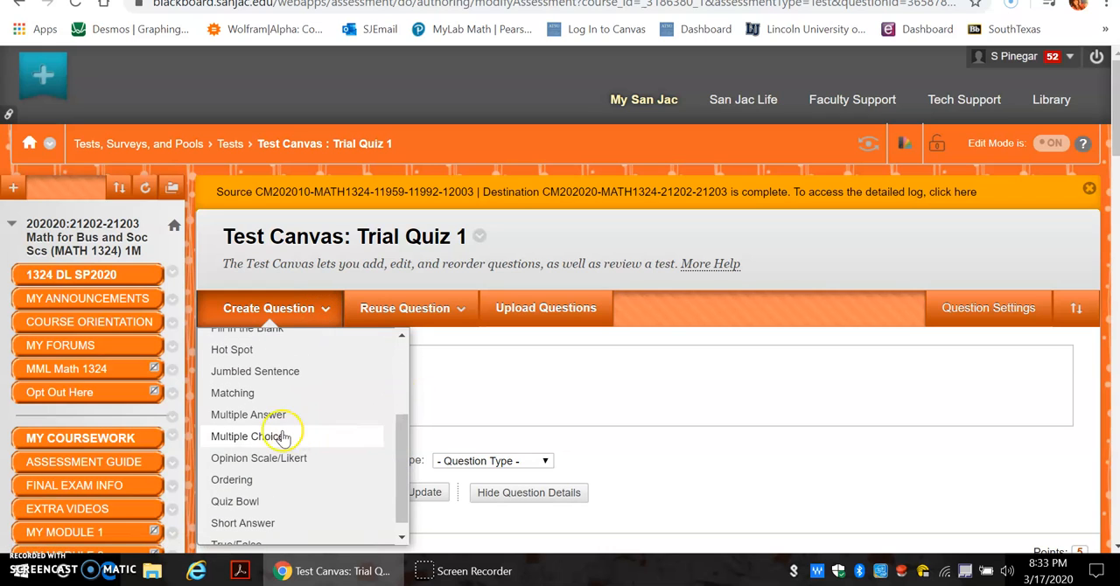
left_click(256, 414)
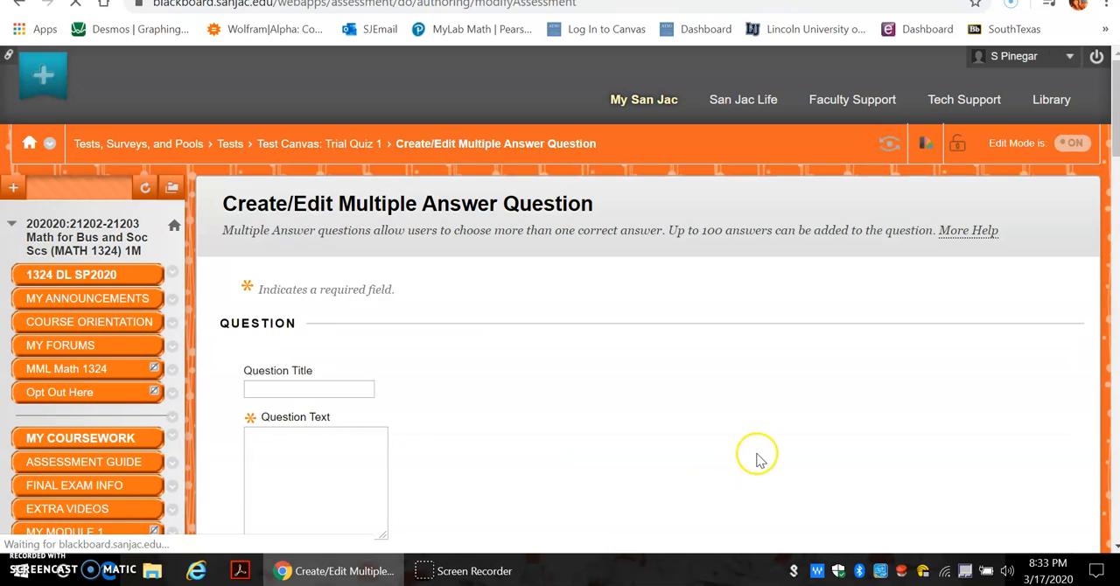
Write "Which of these numbers are in the domain of" as the question text and insert the equation √(x−5) below it
left_click_drag(1115, 105, 1112, 149)
left_click(283, 198)
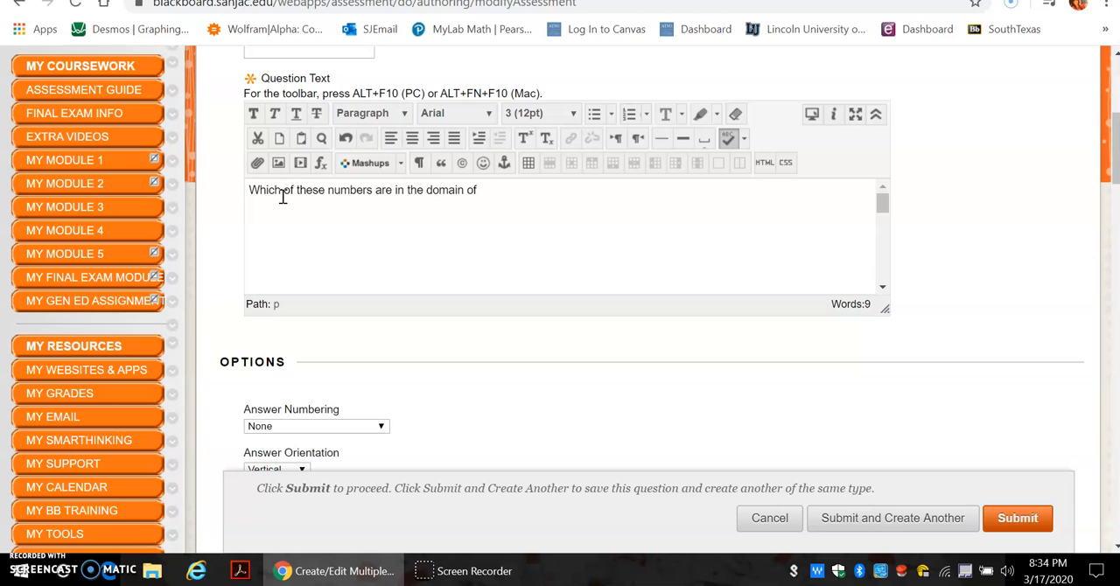
left_click(320, 162)
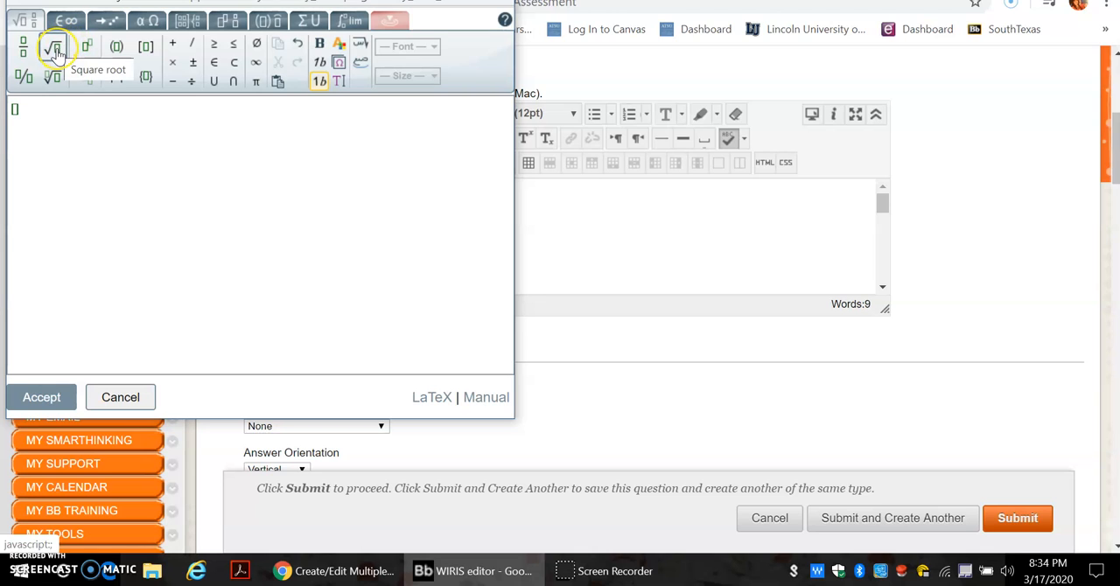
left_click(54, 52)
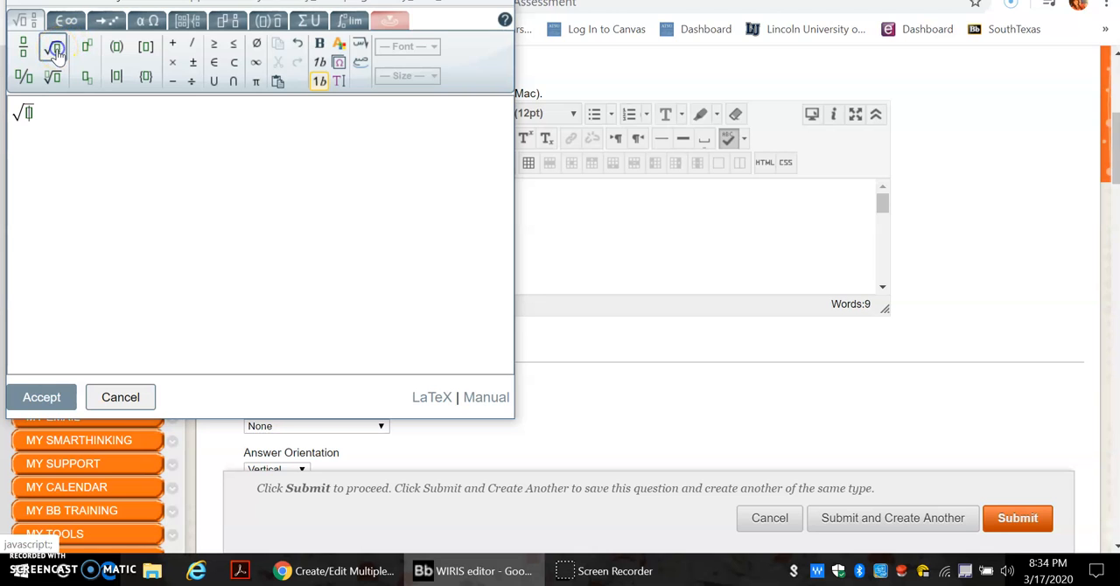
type("x − 5")
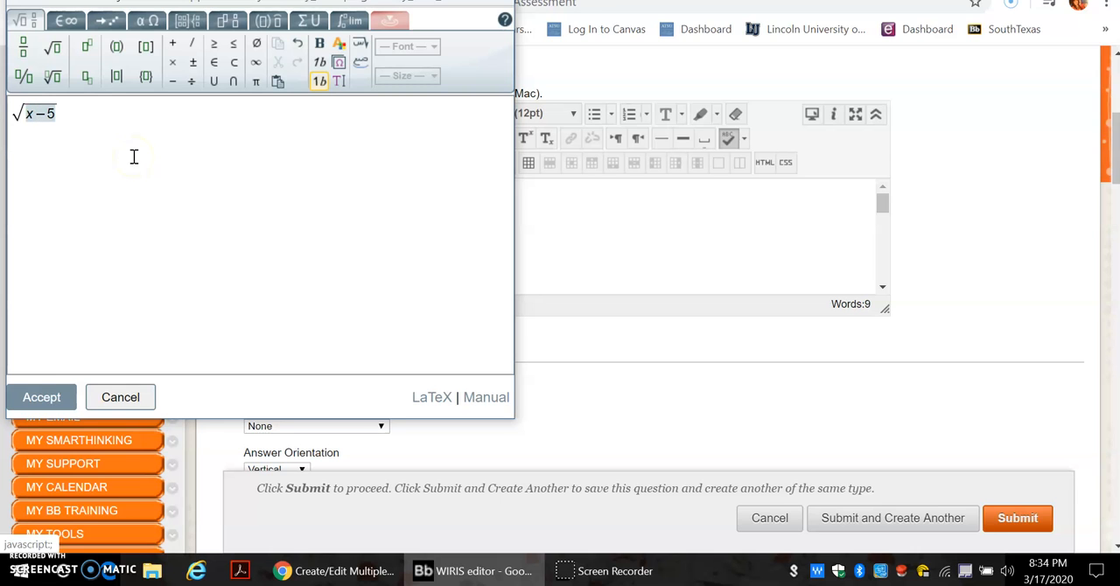
left_click(51, 399)
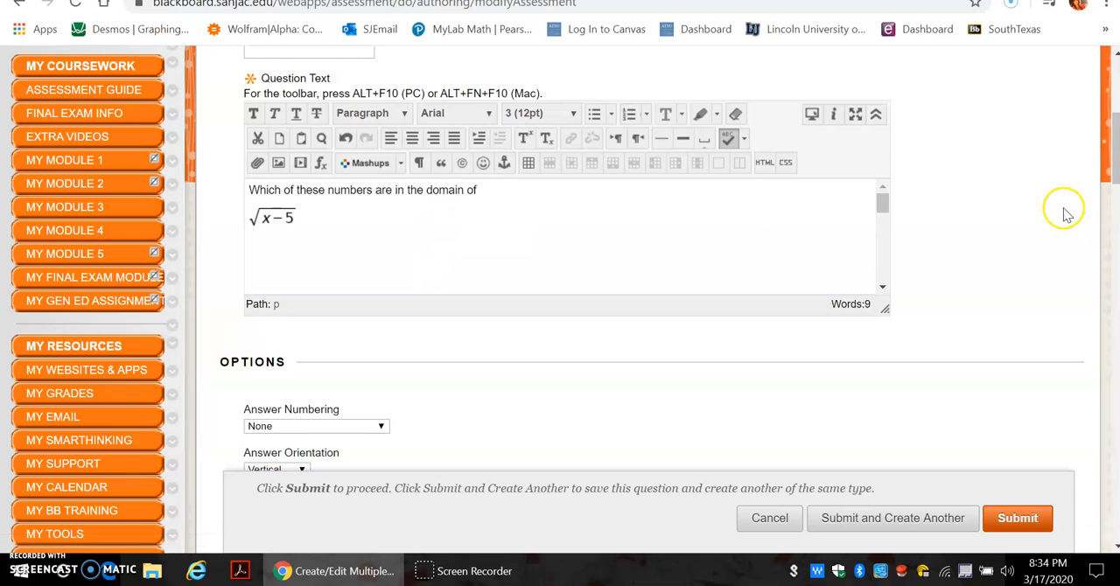
Enter 9 as the text of Answer 1 and 3 as the text of Answer 2
left_click_drag(1113, 166, 1112, 252)
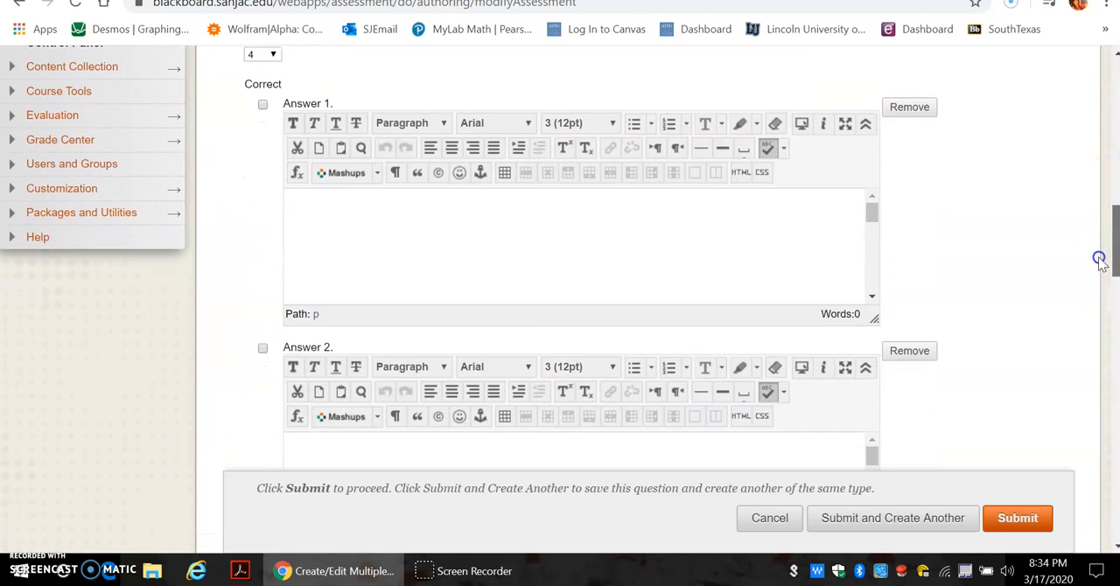
left_click(333, 235)
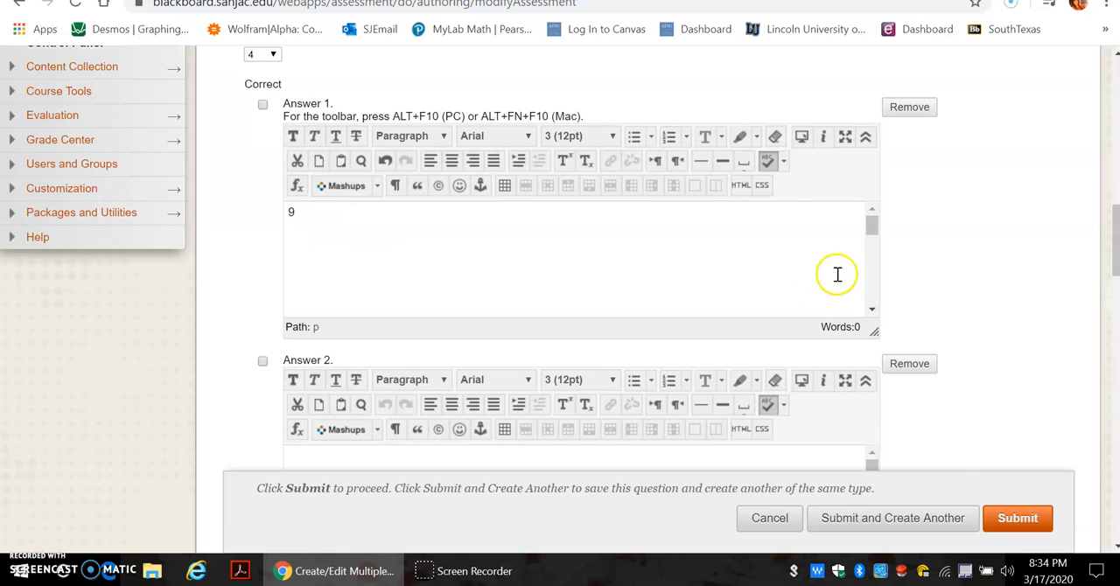
left_click_drag(1115, 250, 1093, 284)
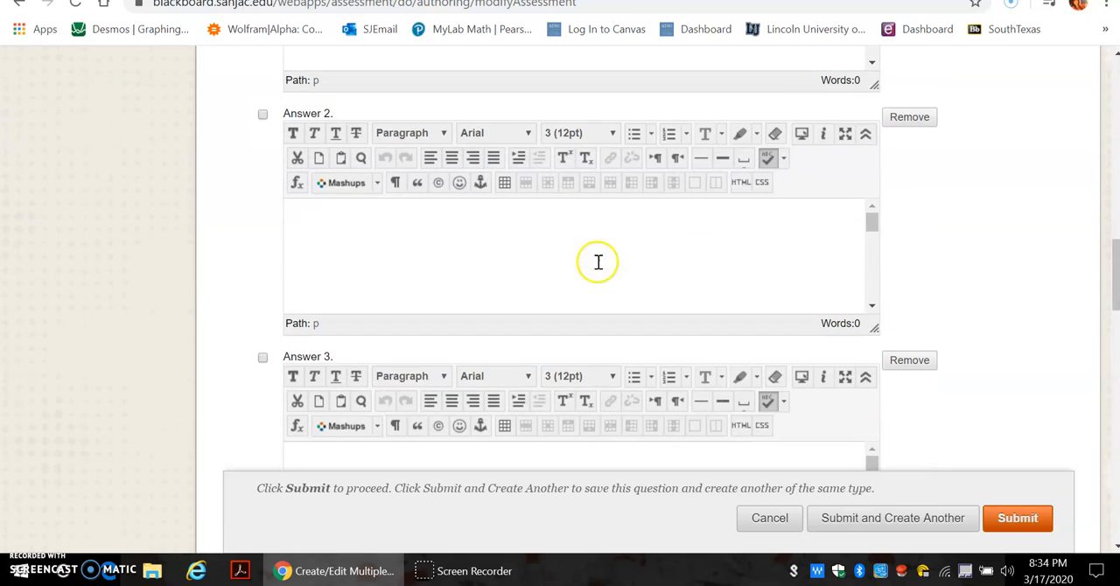
left_click(347, 224)
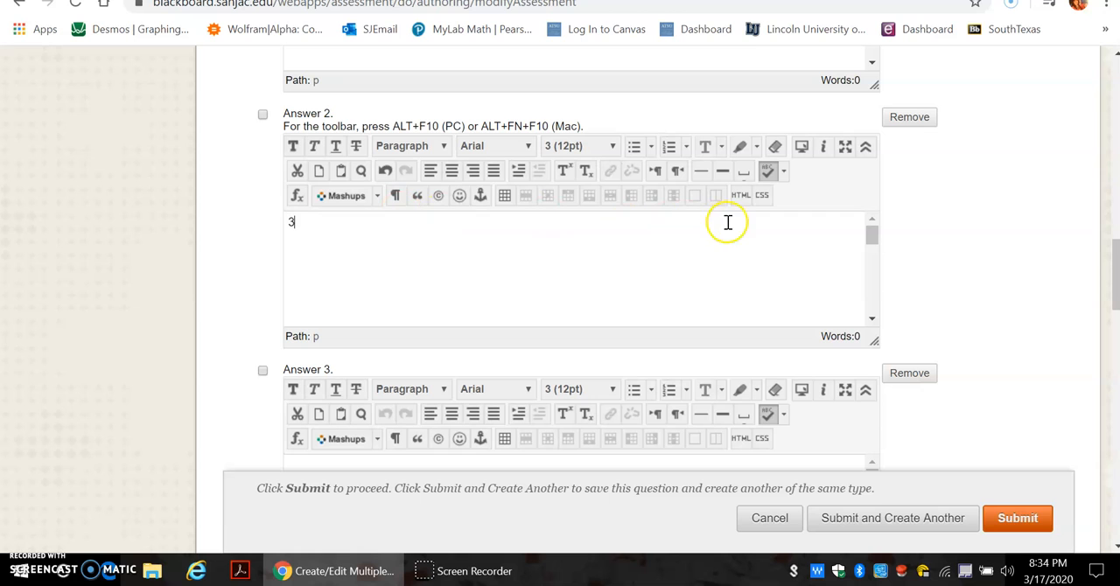
Enter 0 as the text of Answer 3 and 6 as the text of Answer 4
left_click_drag(1113, 294, 1101, 337)
left_click(391, 192)
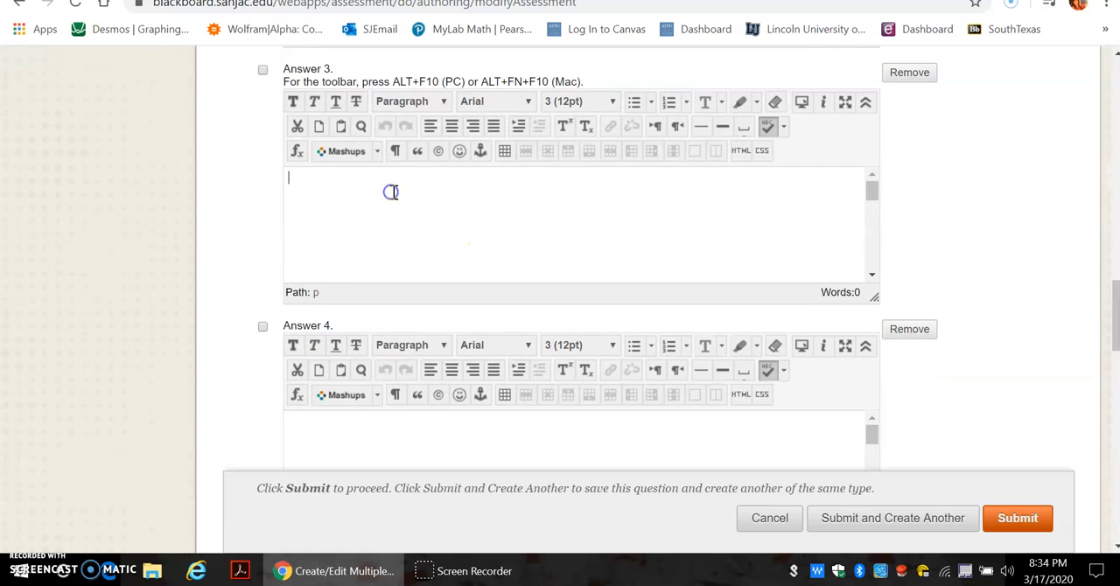
left_click(324, 444)
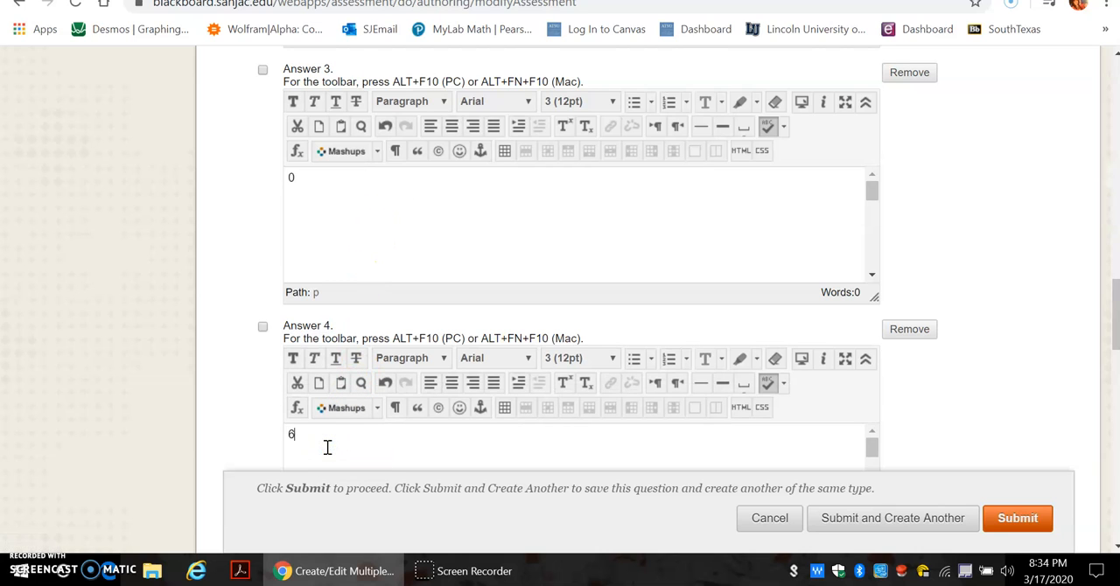
Mark Answer 4 and Answer 1 as the correct answers
left_click(262, 327)
left_click_drag(1118, 293, 1087, 201)
left_click(261, 209)
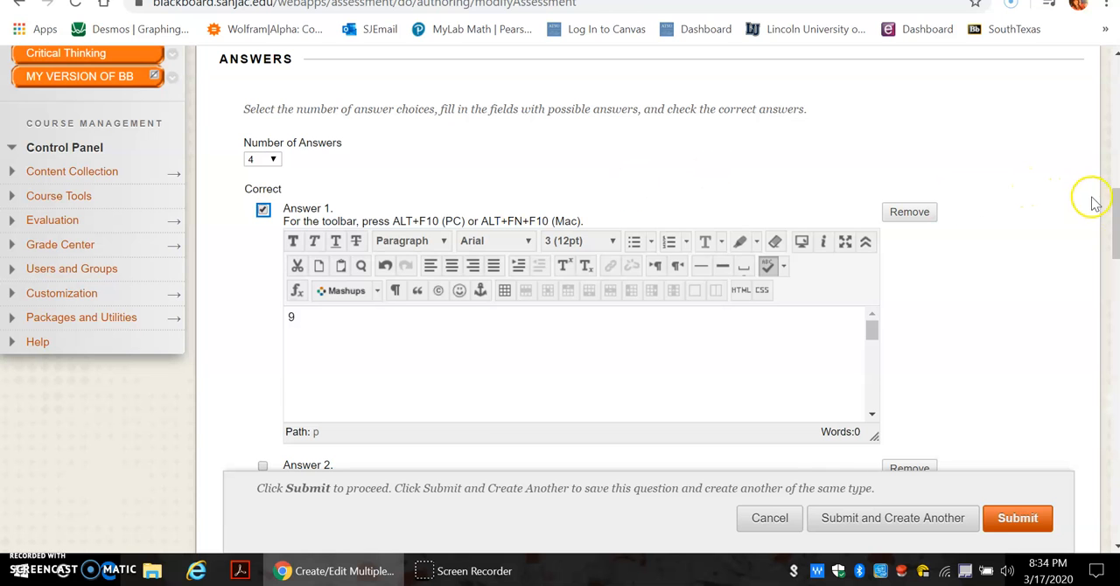
Enable partial credit, negative scores for incorrect answers, and showing the answers in random order
left_click_drag(1113, 210, 1113, 178)
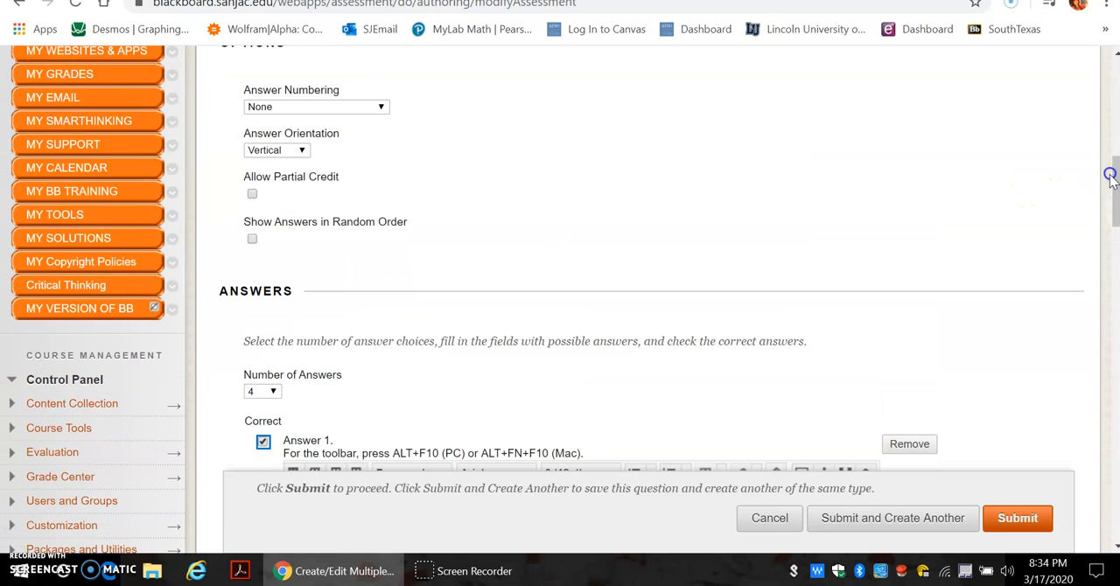
left_click(250, 194)
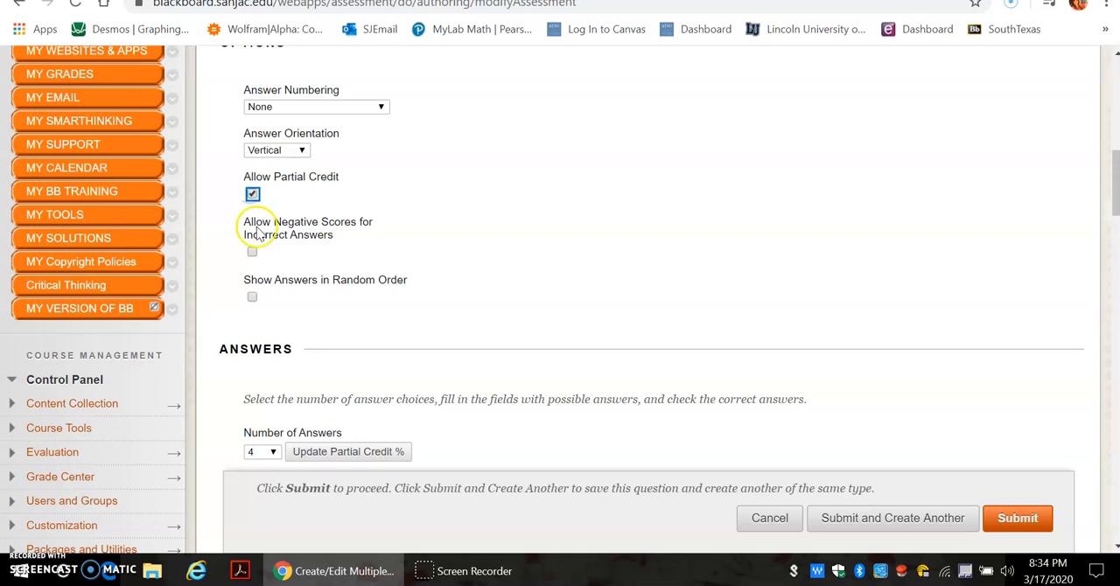
left_click(252, 256)
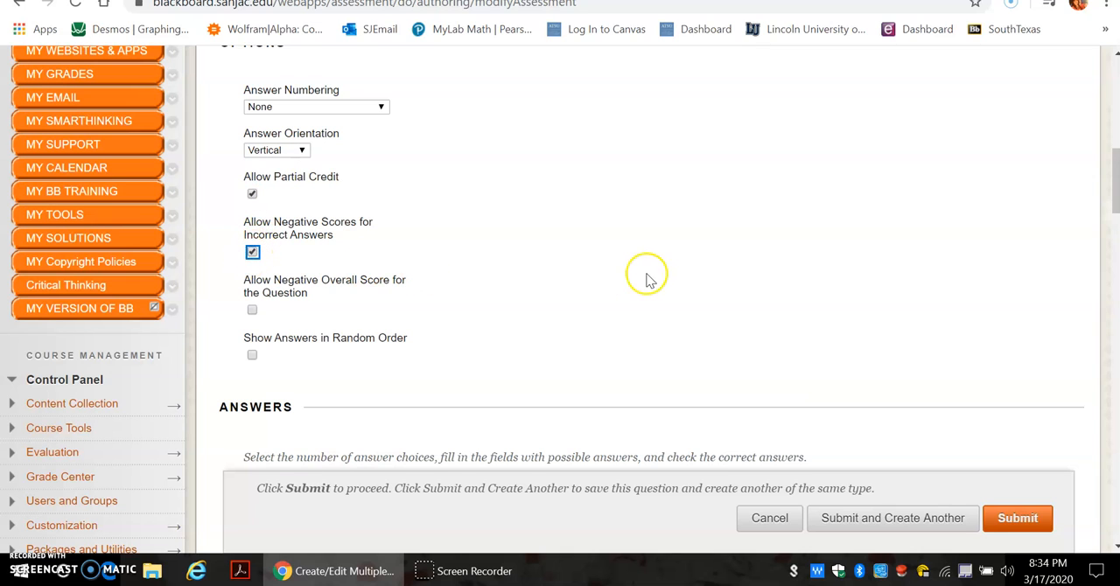
left_click(251, 355)
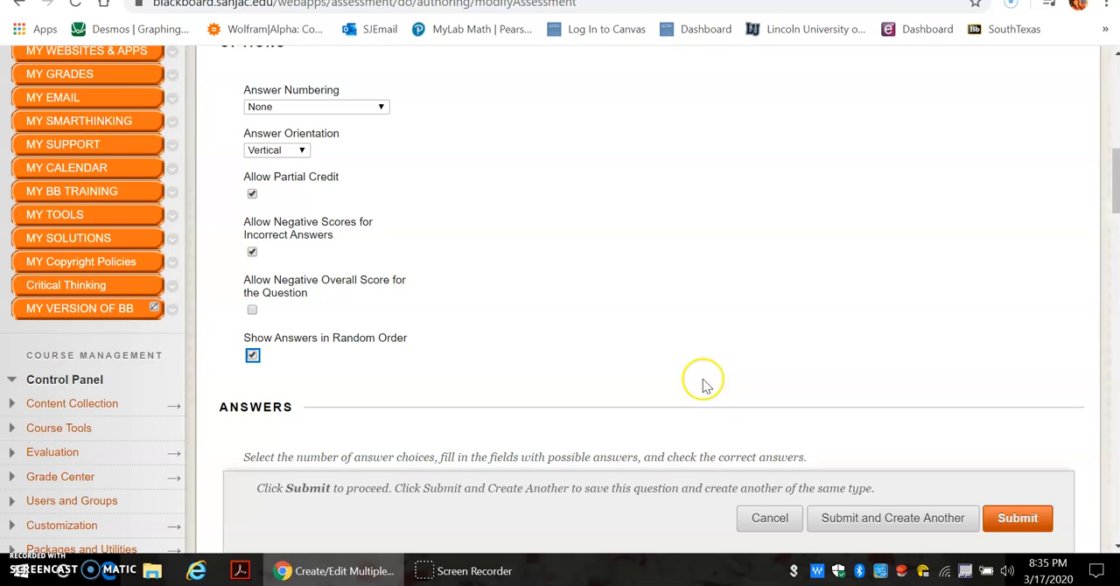
Update the partial credit percentages for the four answers and submit the multiple answer question
left_click(1010, 520)
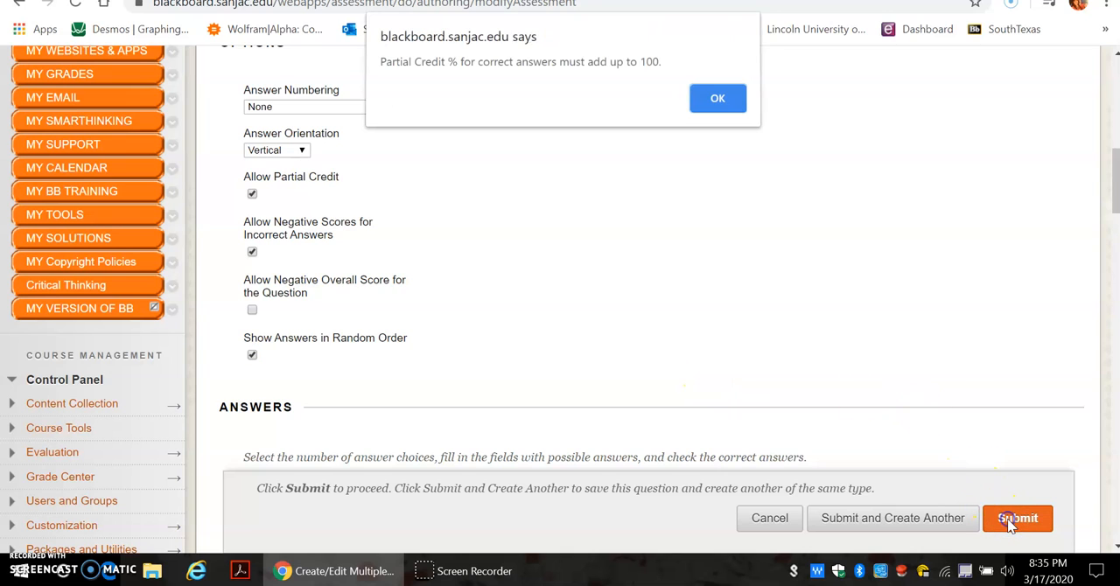
left_click(710, 101)
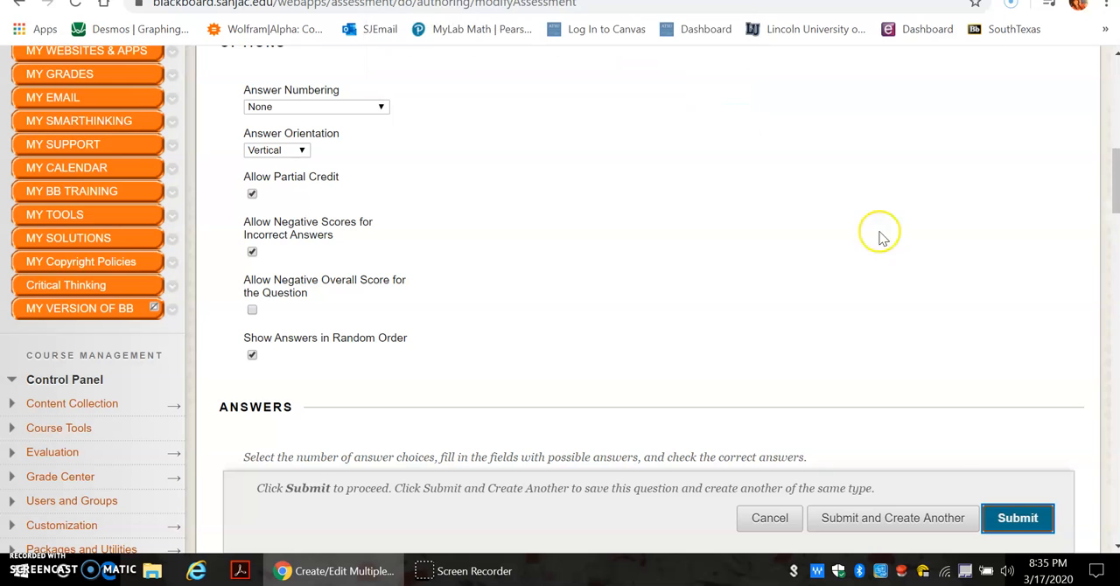
left_click_drag(1110, 180, 1103, 225)
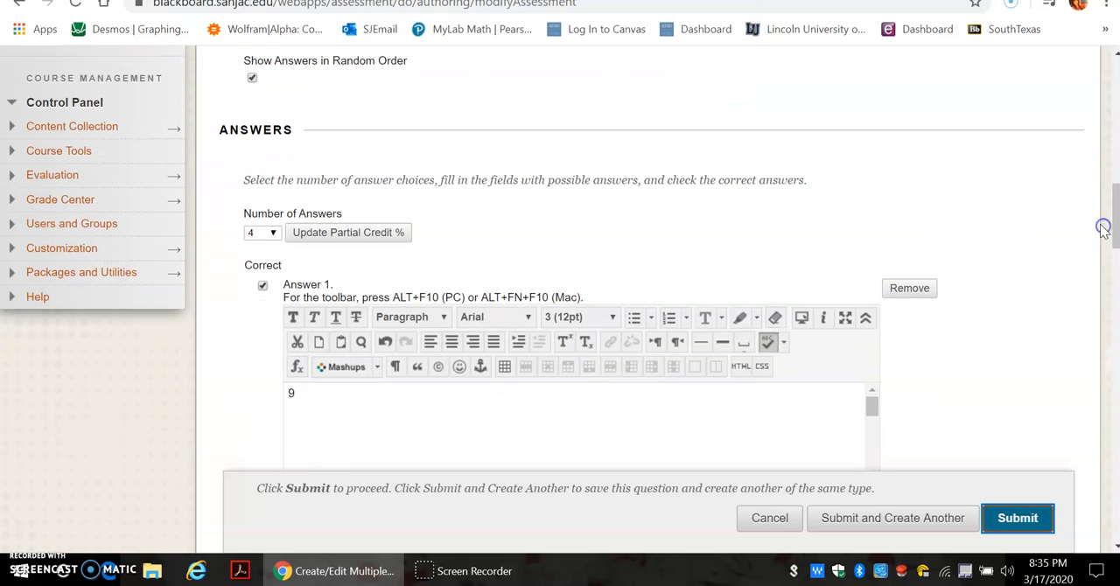
left_click(328, 234)
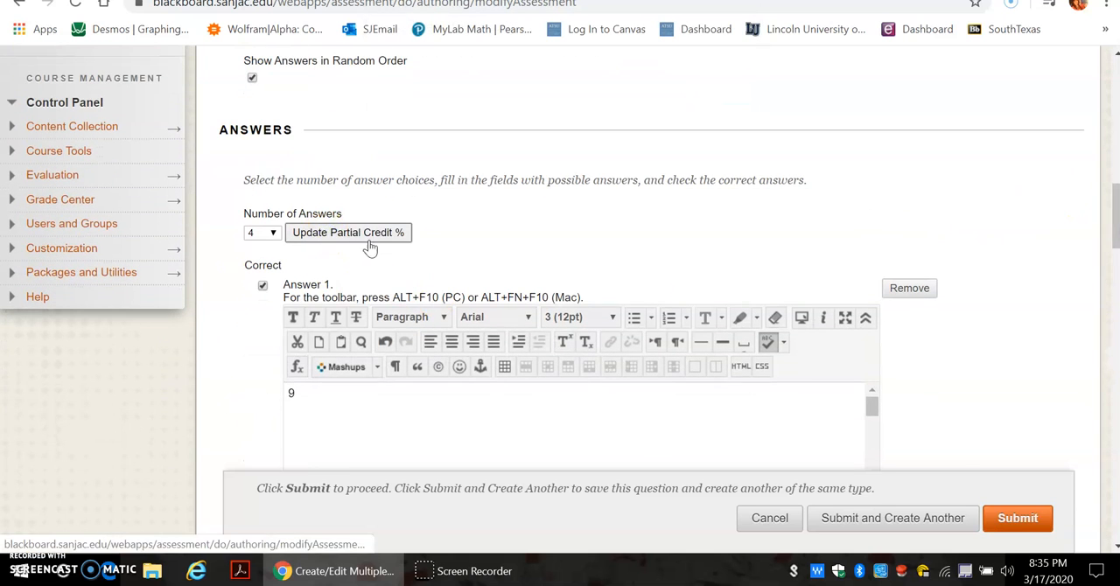
left_click(1019, 520)
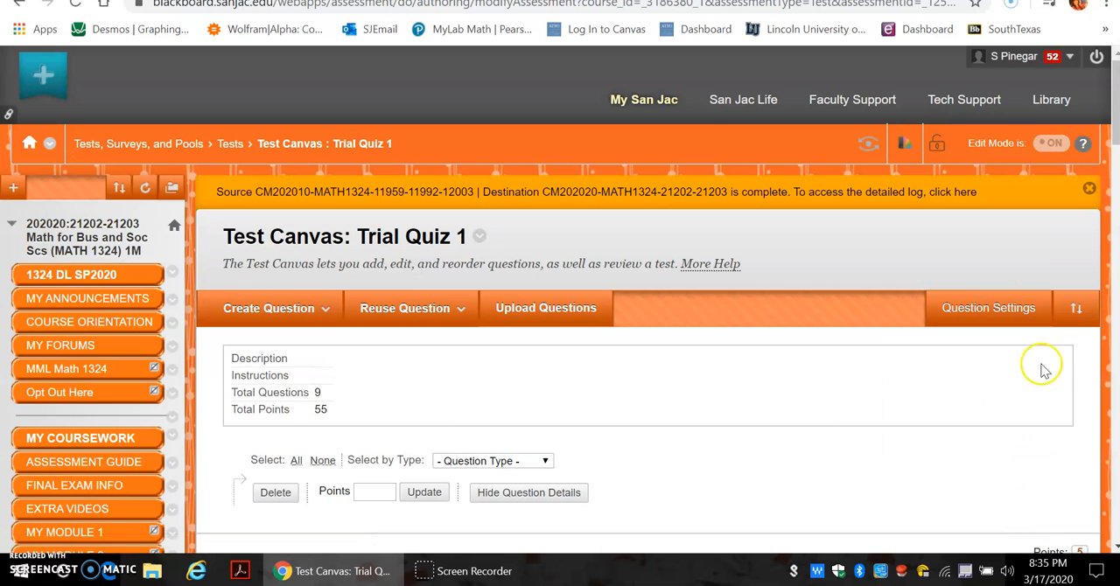
Create a new Multiple Choice question in the test and open the equation editor for its question text
left_click_drag(1105, 128, 1107, 148)
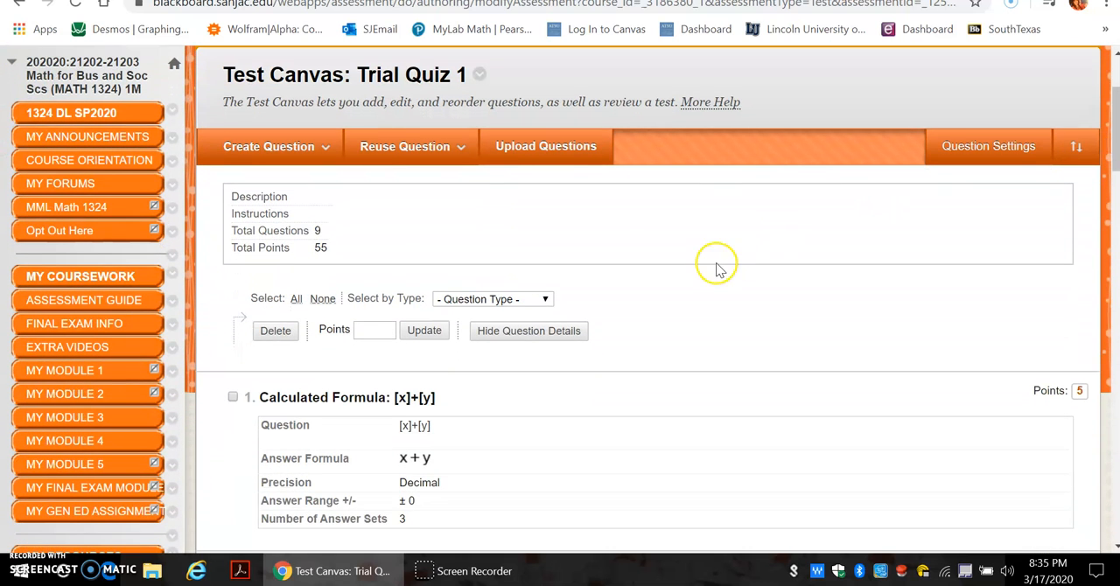
left_click(278, 147)
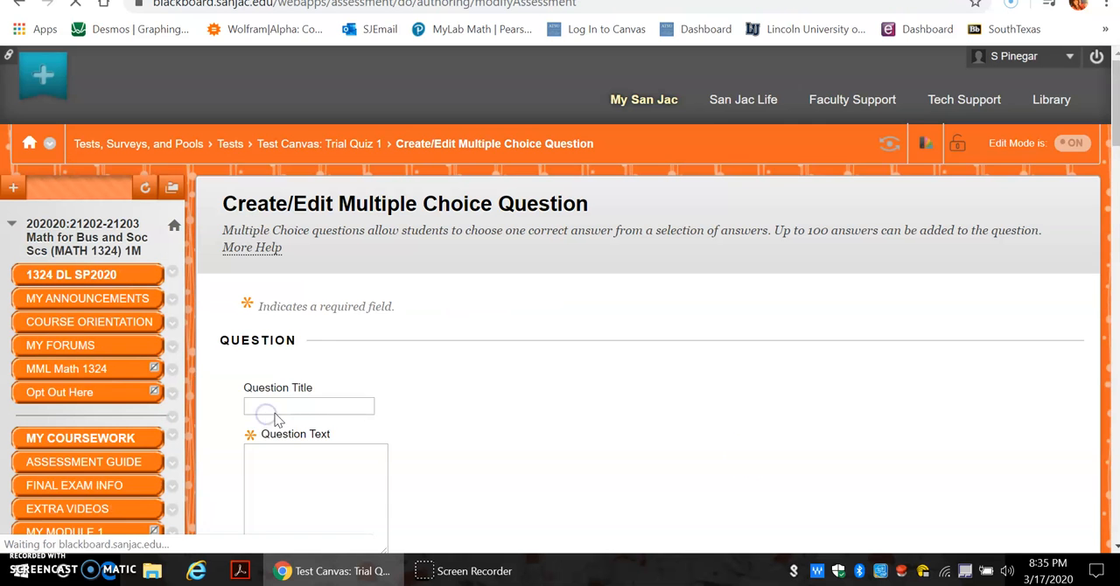
left_click_drag(1114, 103, 1114, 164)
left_click(330, 151)
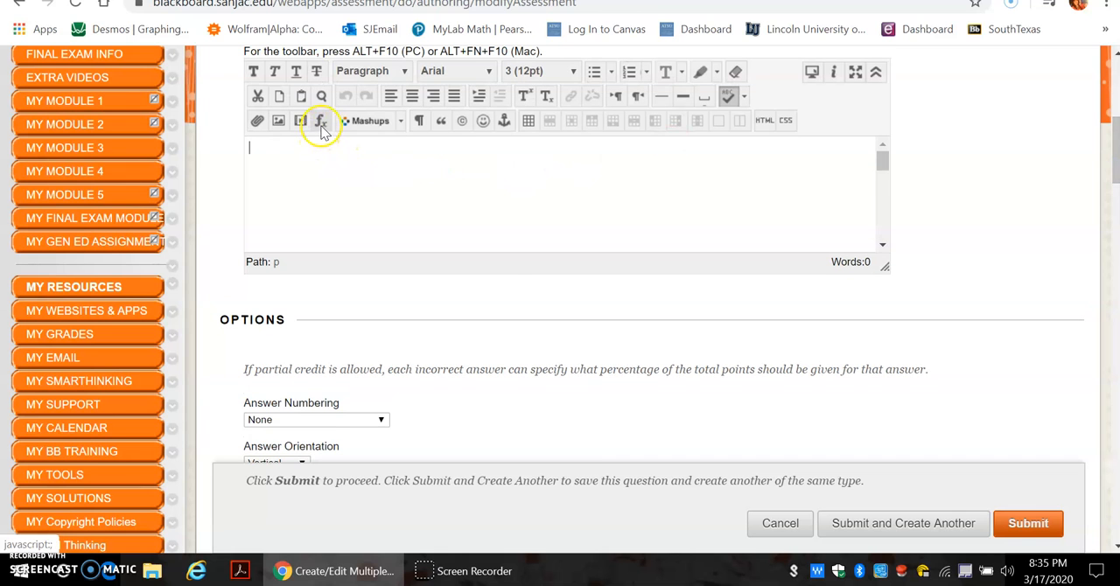
left_click(320, 123)
left_click_drag(341, 0, 588, 129)
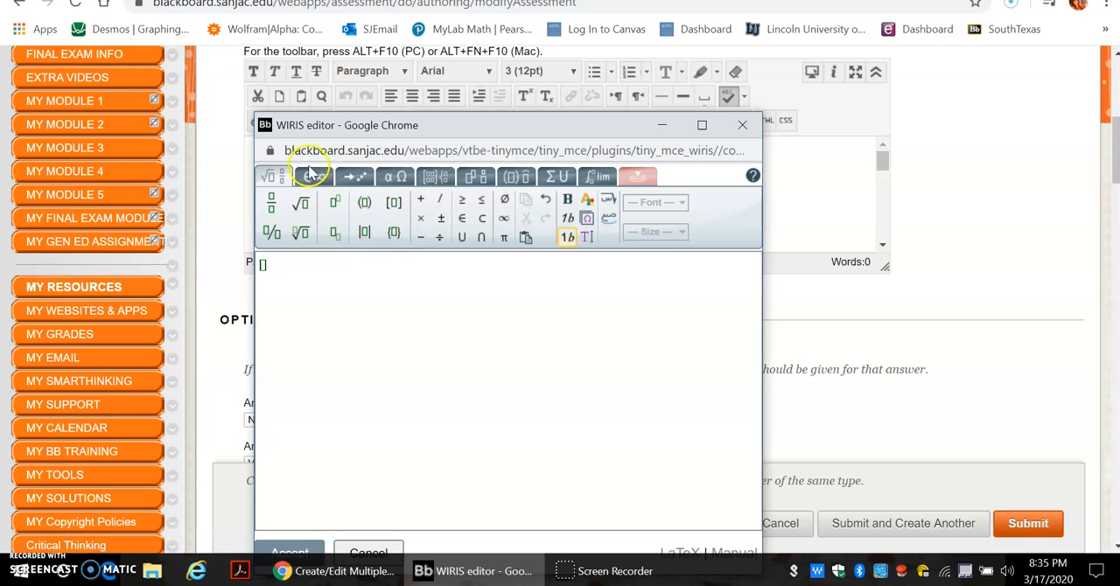
Build a limit in the equation editor with "lim" above and x→0 as the underscript
left_click(312, 175)
left_click(350, 176)
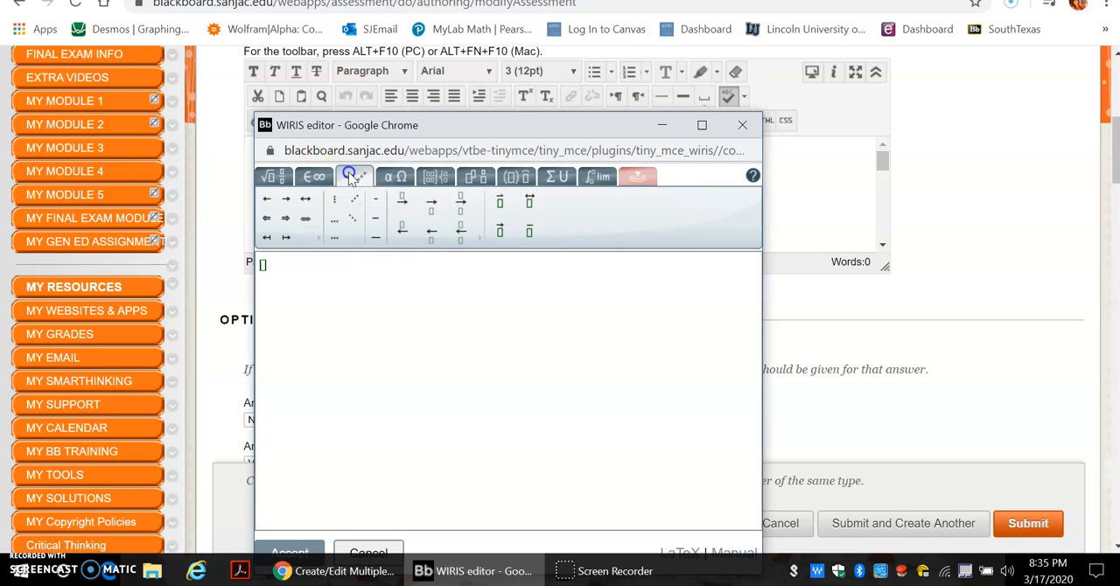
left_click(399, 176)
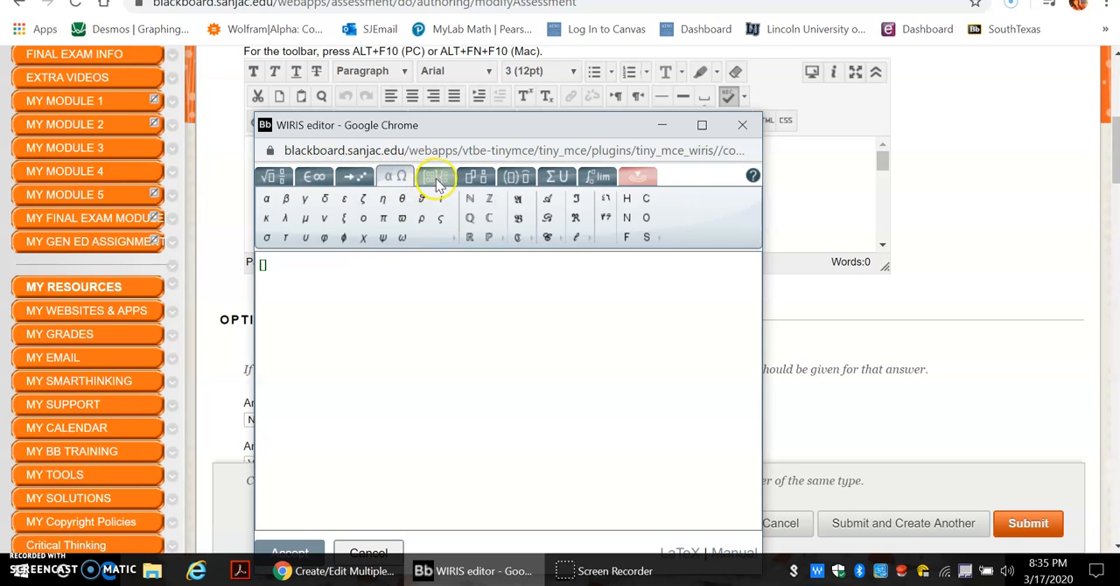
left_click(437, 180)
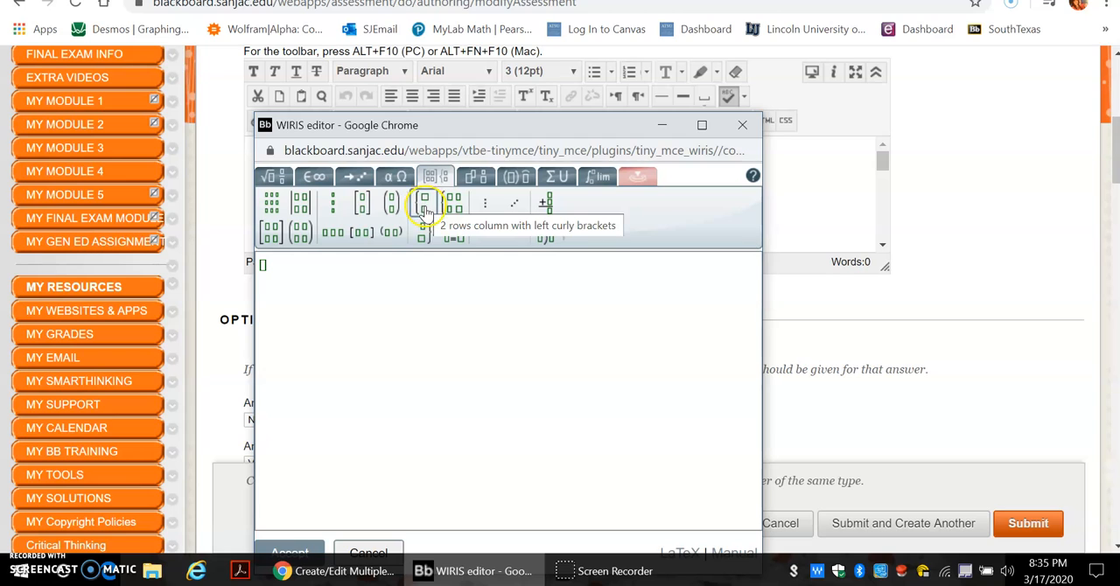
left_click(472, 178)
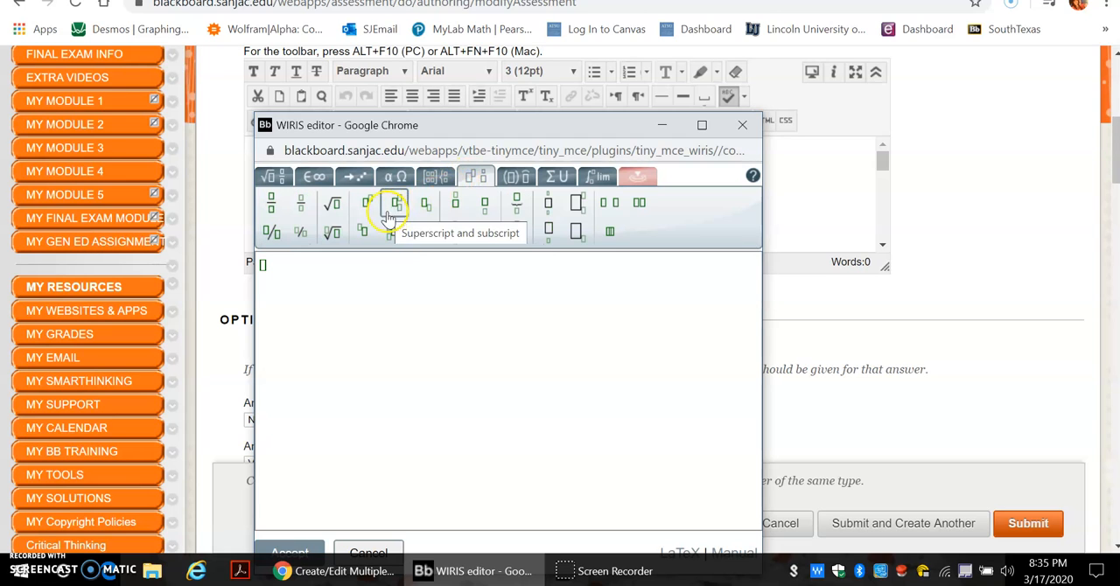
left_click(488, 207)
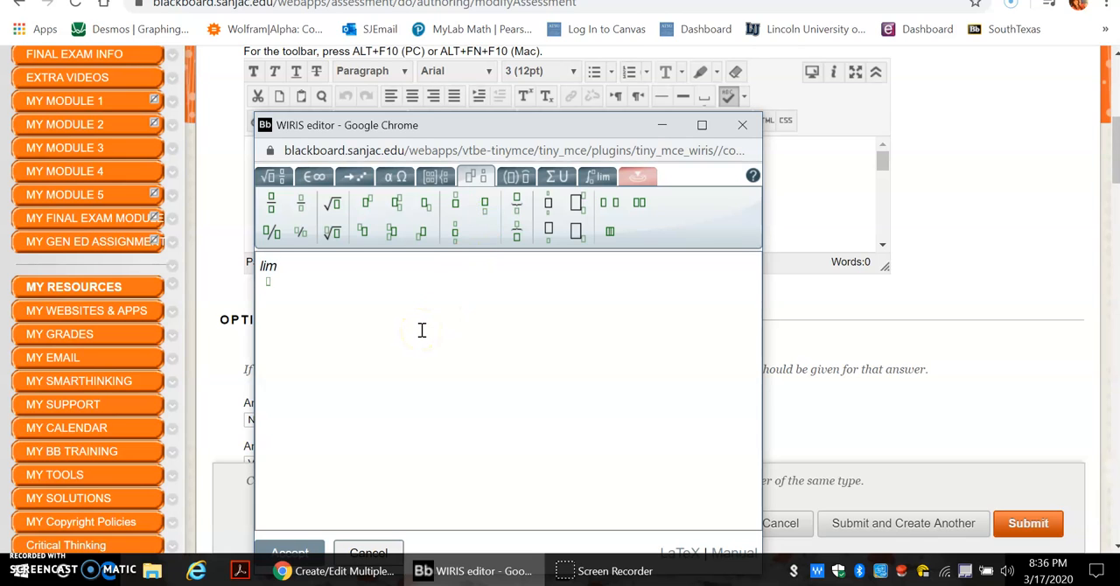
left_click(354, 177)
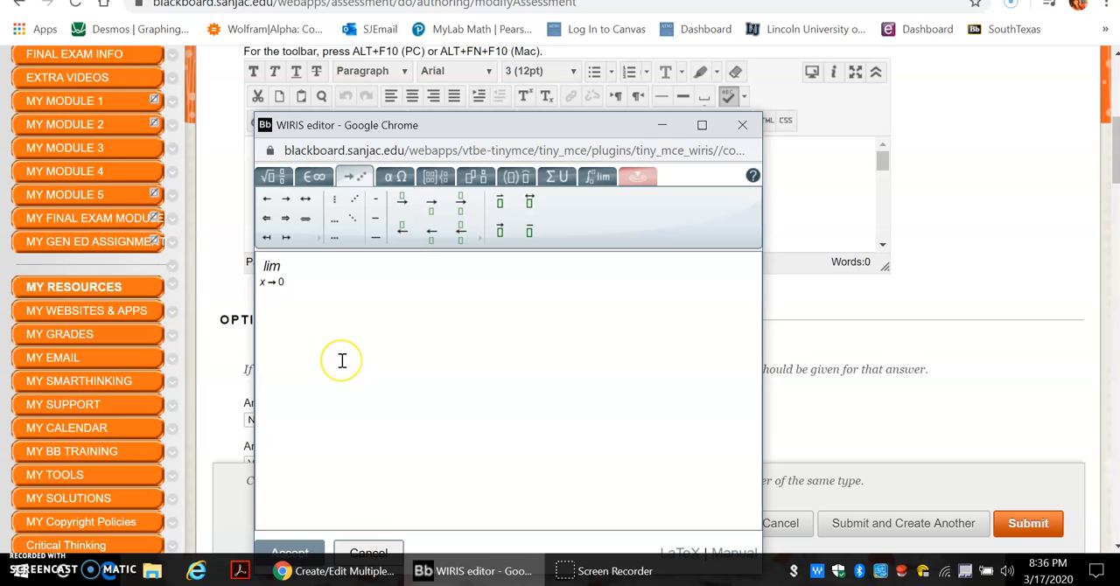
Add (2x−5) in parentheses after the limit and insert the finished equation into the question text
left_click(272, 176)
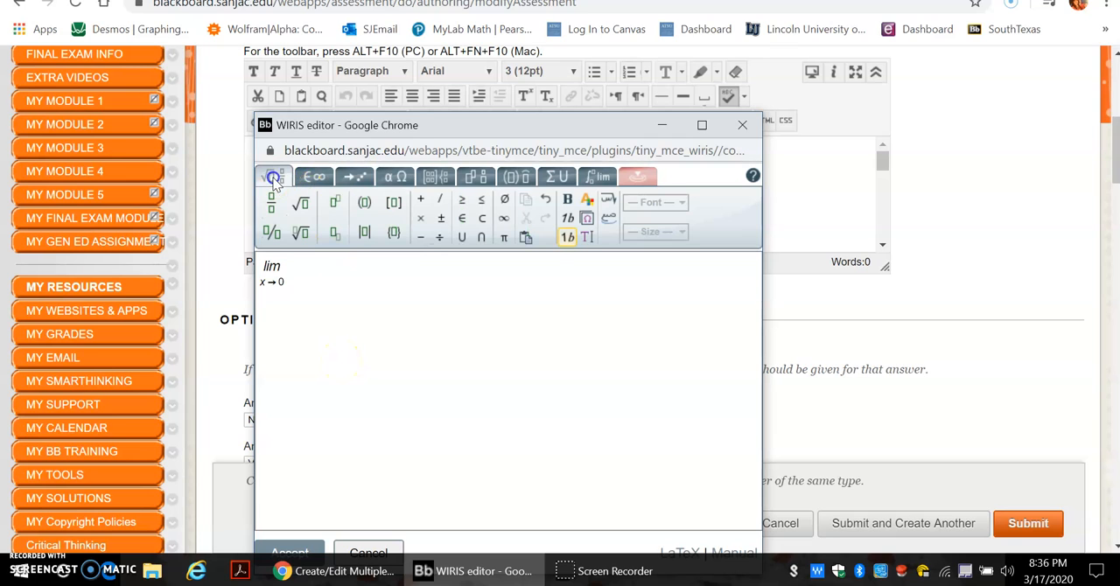
left_click(365, 204)
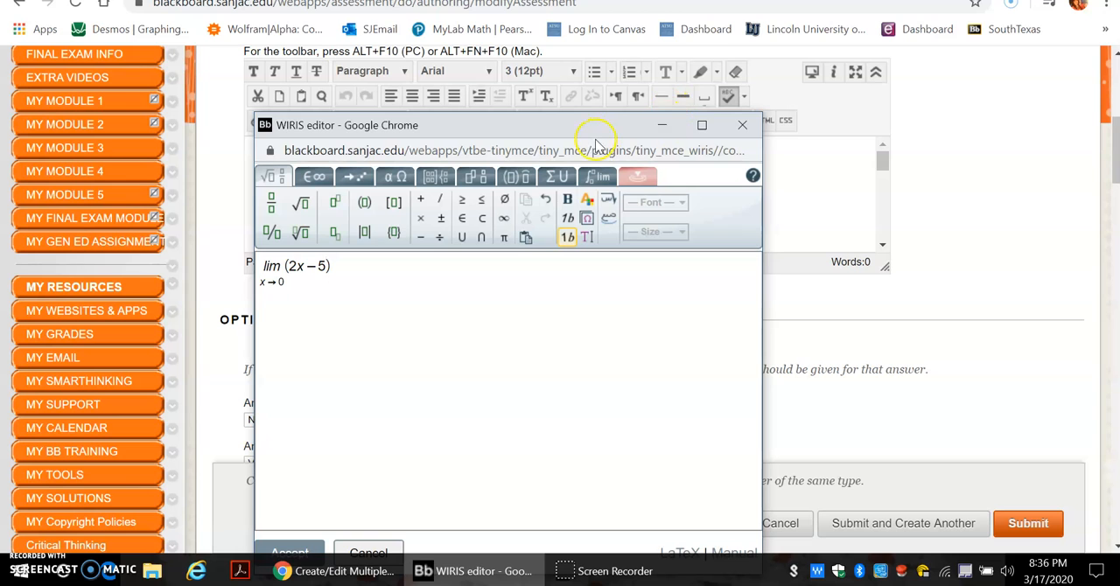
left_click_drag(592, 128, 611, 50)
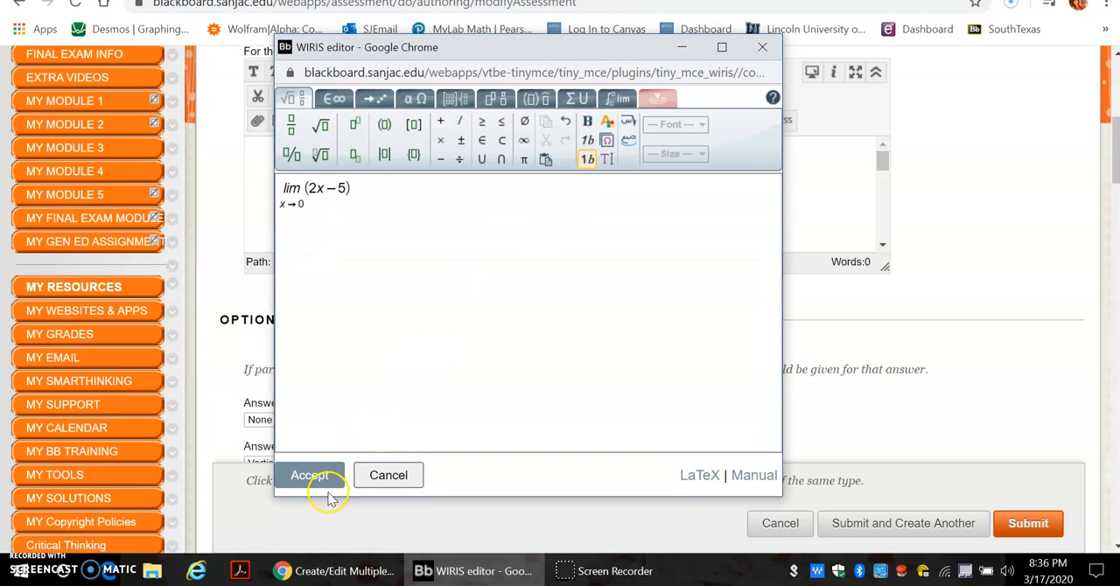
left_click(311, 476)
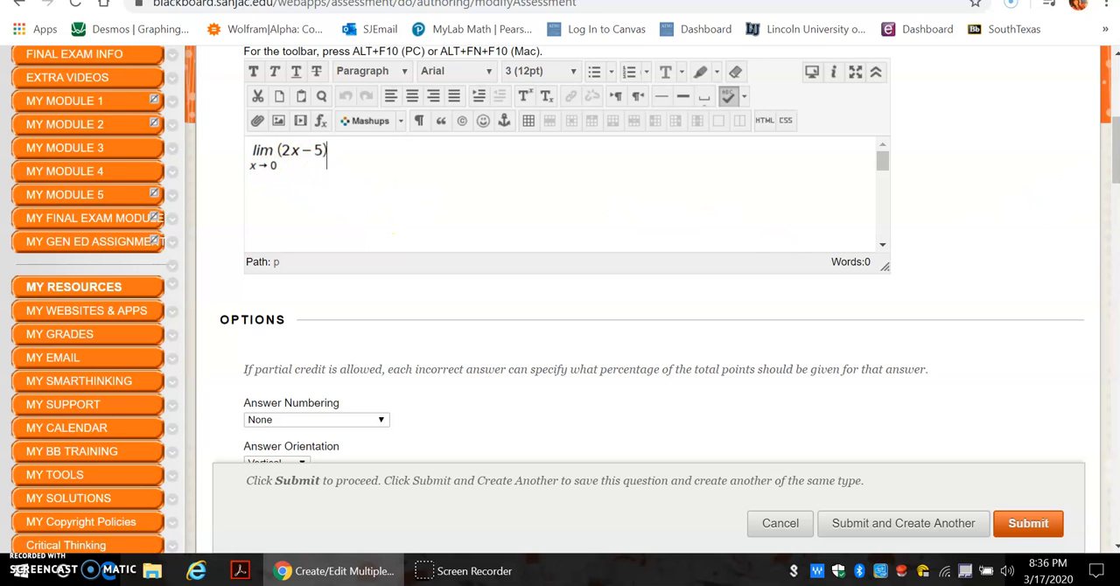
Copy the limit equation from the question text and paste it into the Answer 1 field
left_click_drag(1115, 162, 1082, 160)
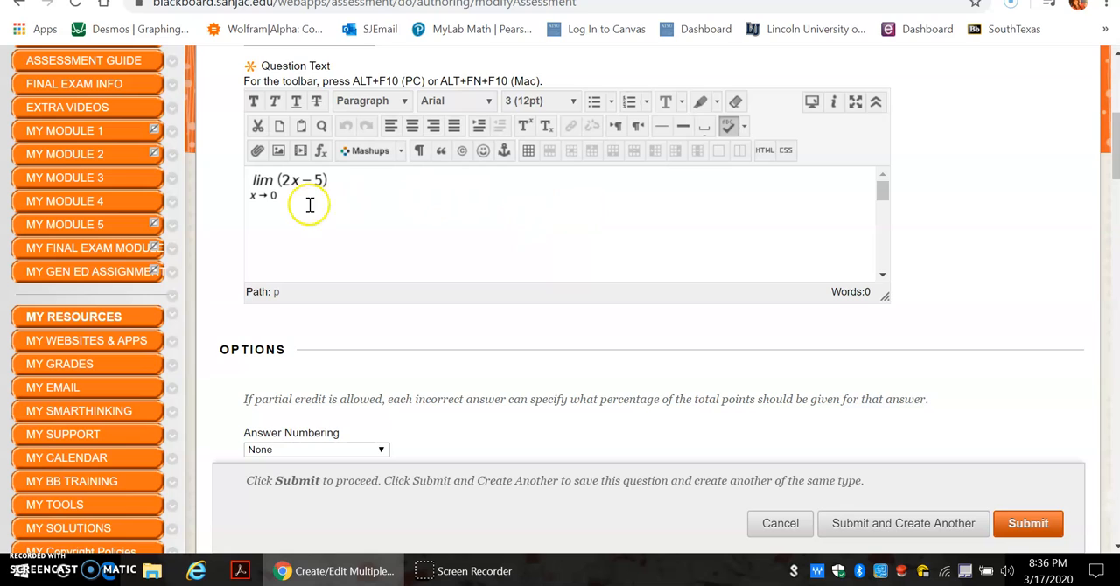
right_click(282, 196)
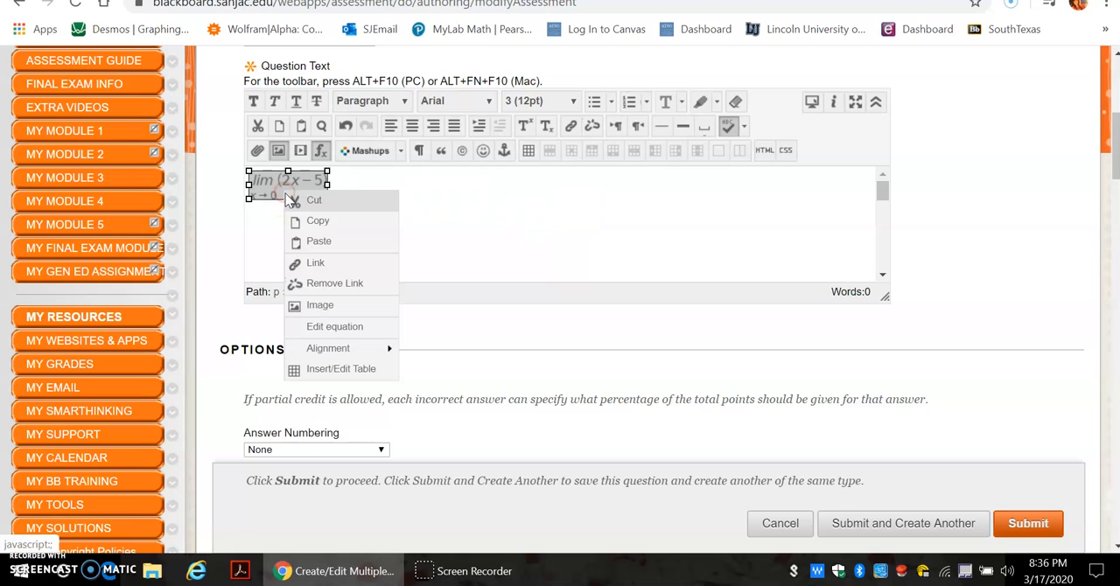
left_click(317, 223)
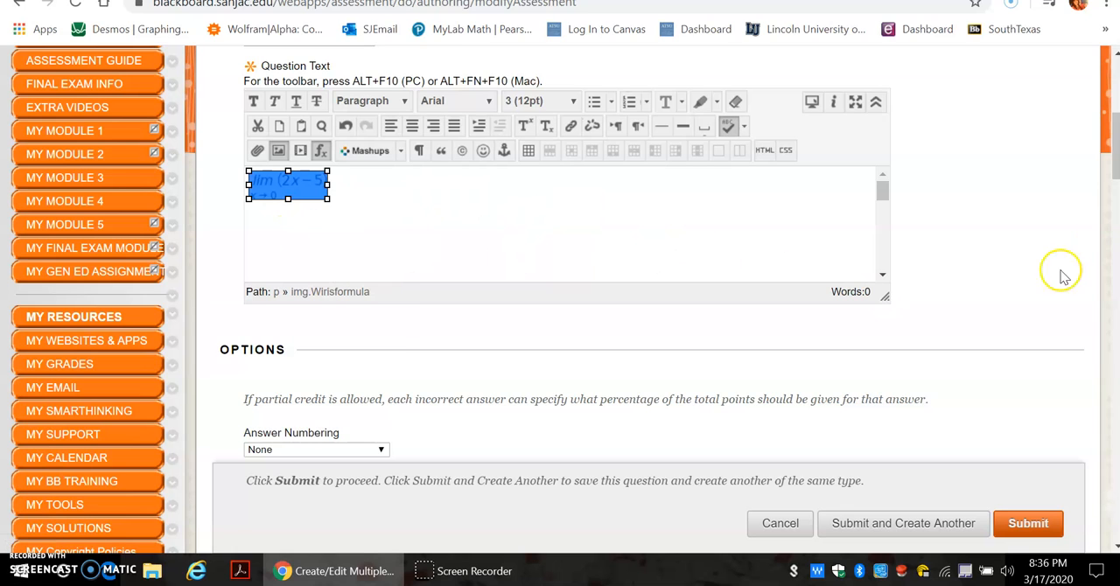
left_click_drag(1111, 151, 1111, 247)
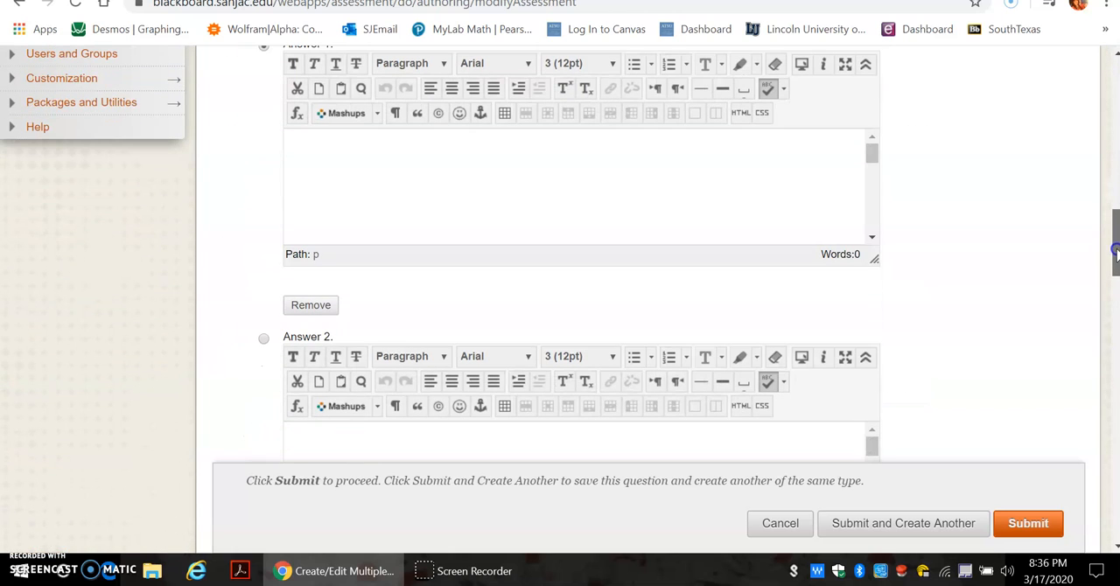
left_click(384, 155)
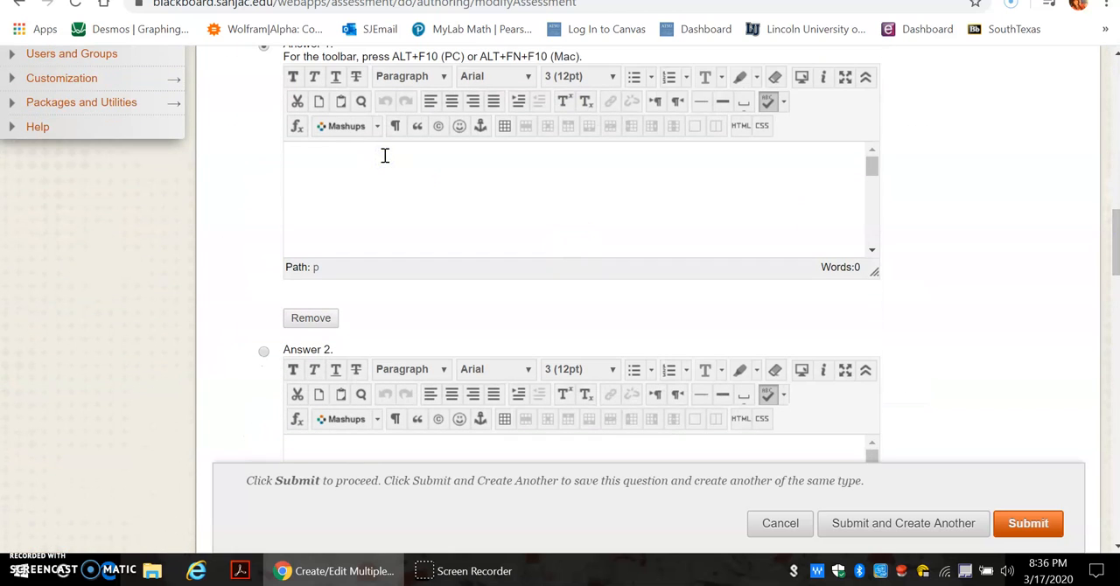
key("ctrl+v")
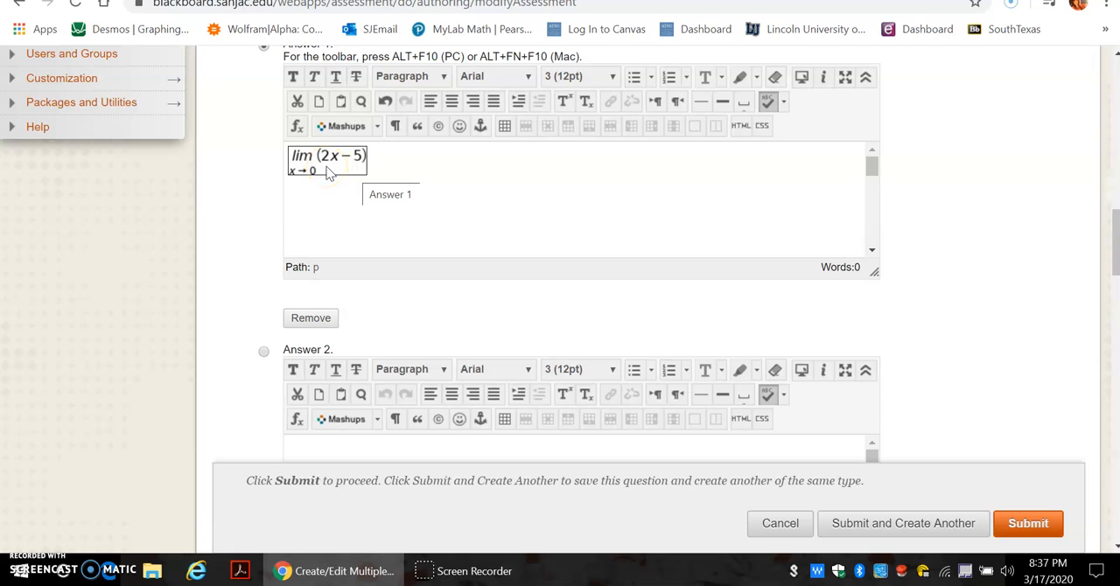
Open Answer 1's equation in the equation editor, close the editor, and cancel the Multiple Choice question
right_click(324, 172)
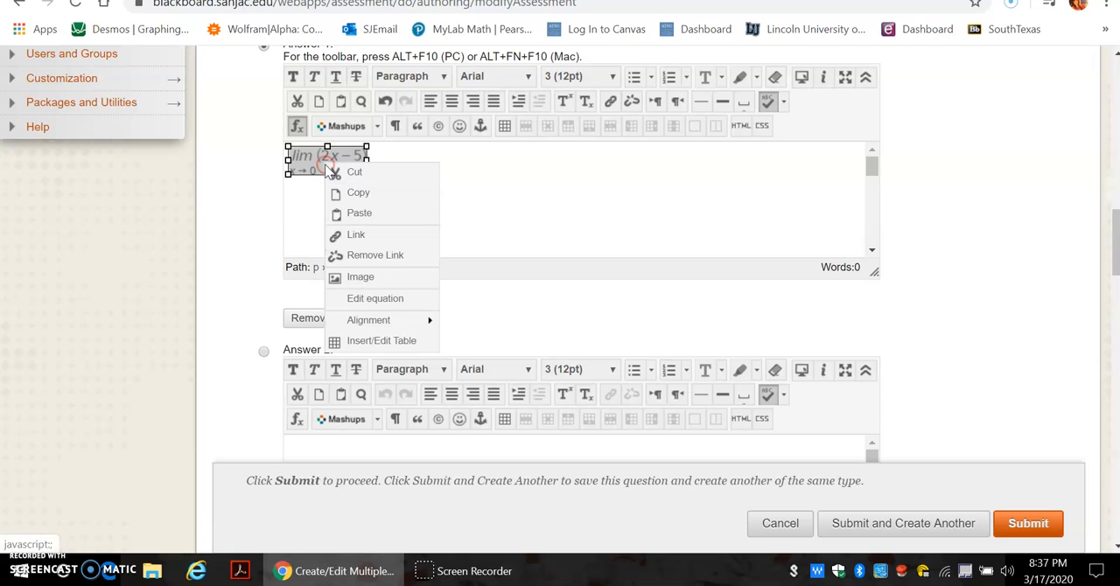
left_click(312, 167)
left_click(296, 127)
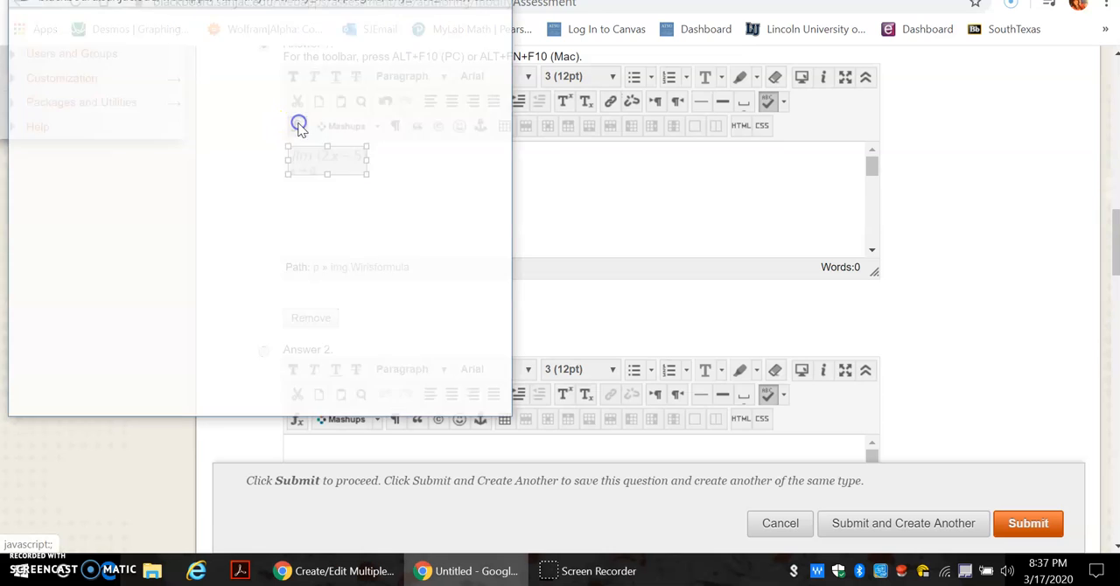
left_click(42, 399)
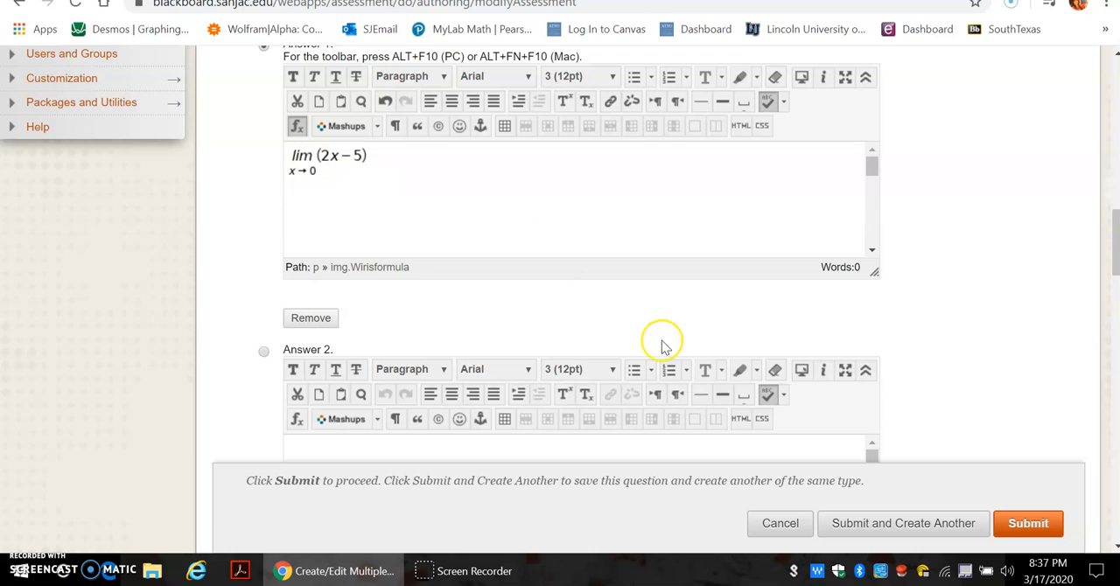
left_click(781, 524)
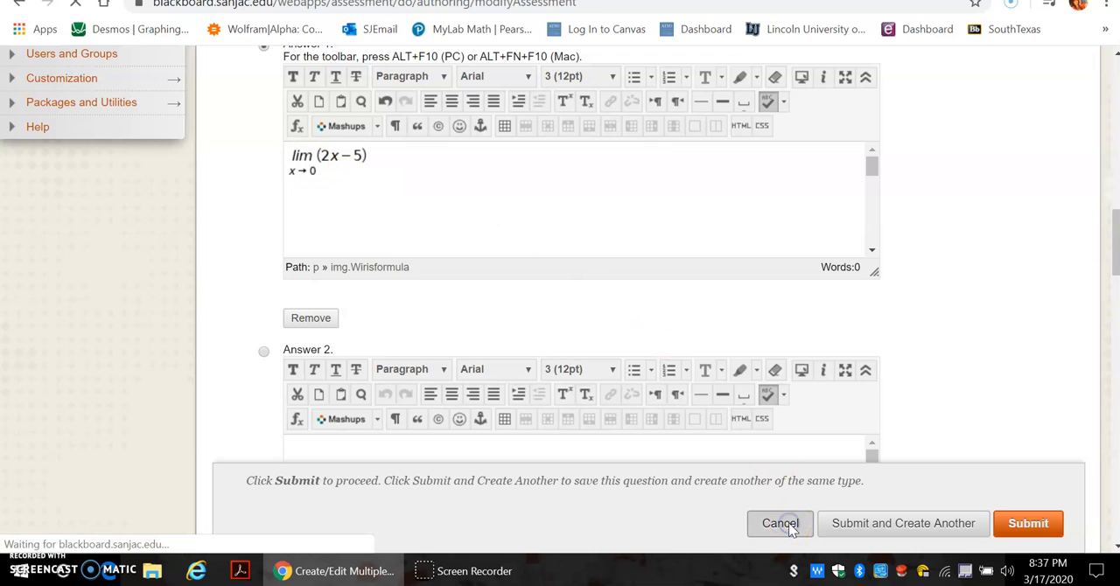